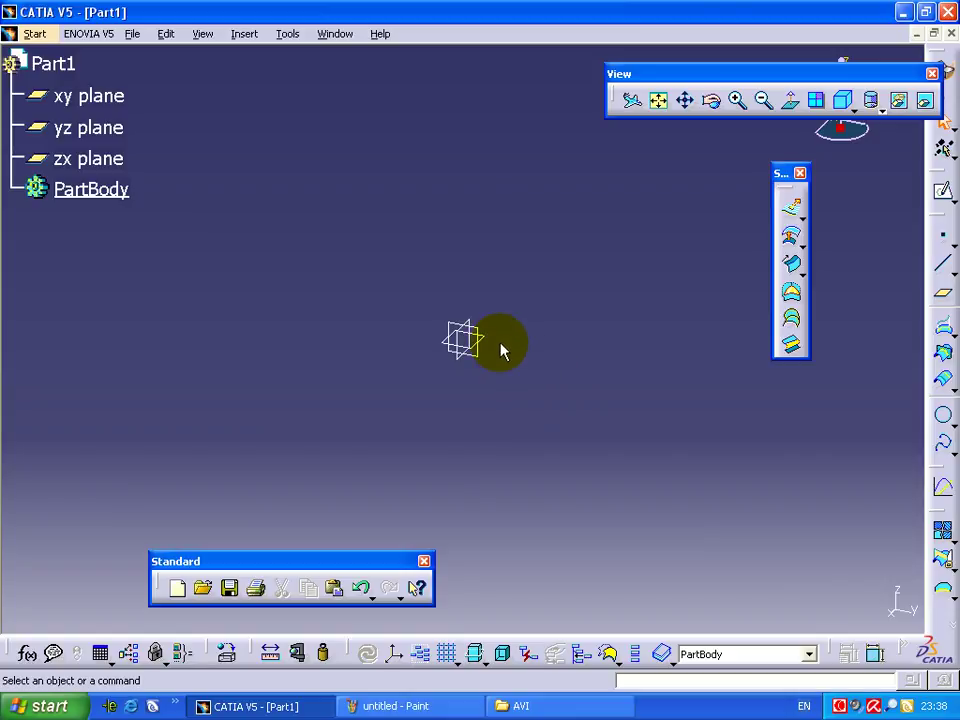
Start a new sketch on Part1's xy plane
click(90, 96)
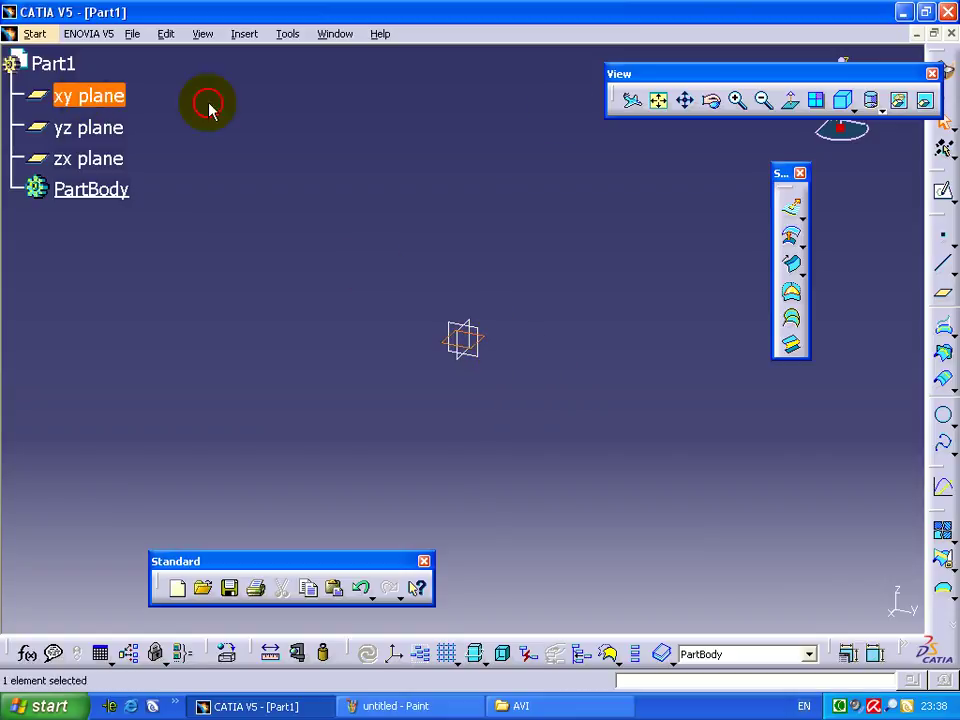
click(943, 190)
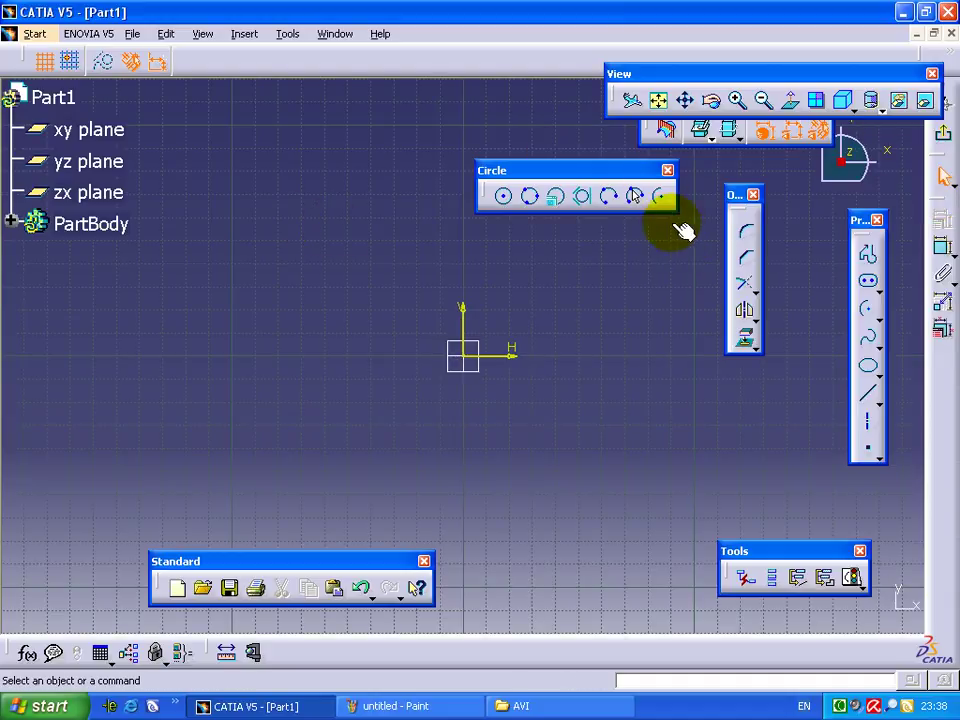
Draw an arc of roughly R 37 centred on the origin, sweeping through the lower-left quadrant
click(659, 196)
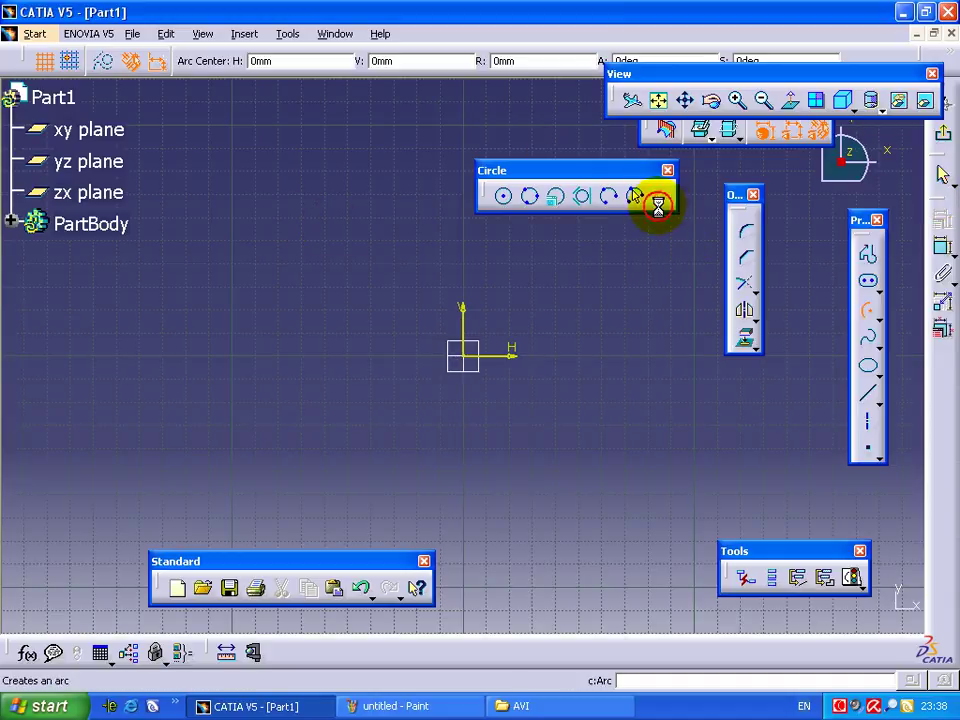
click(462, 355)
click(460, 444)
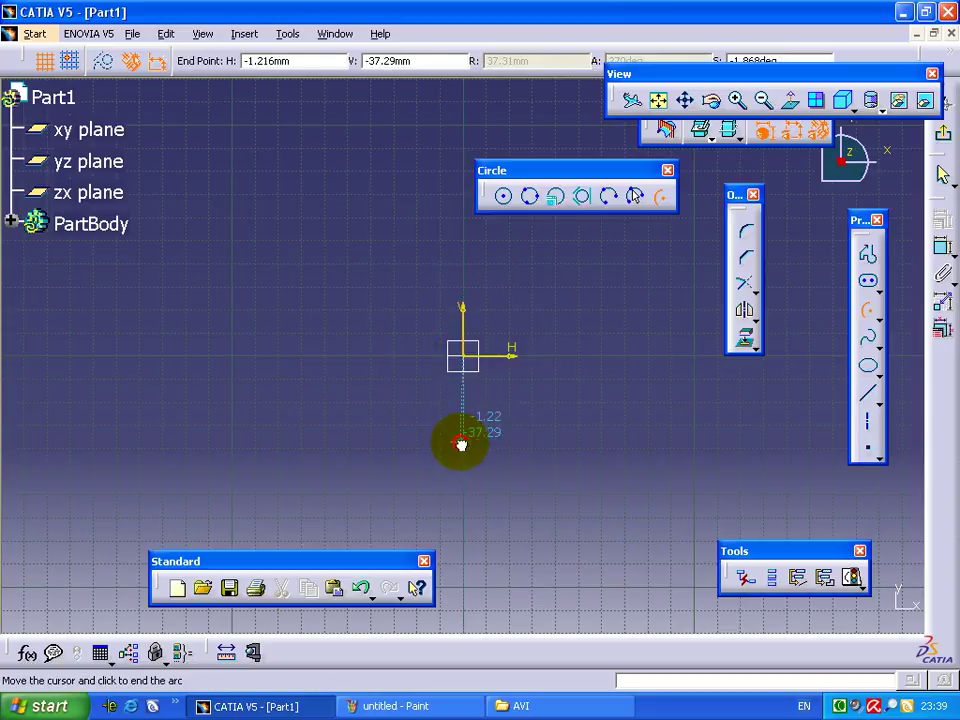
click(405, 387)
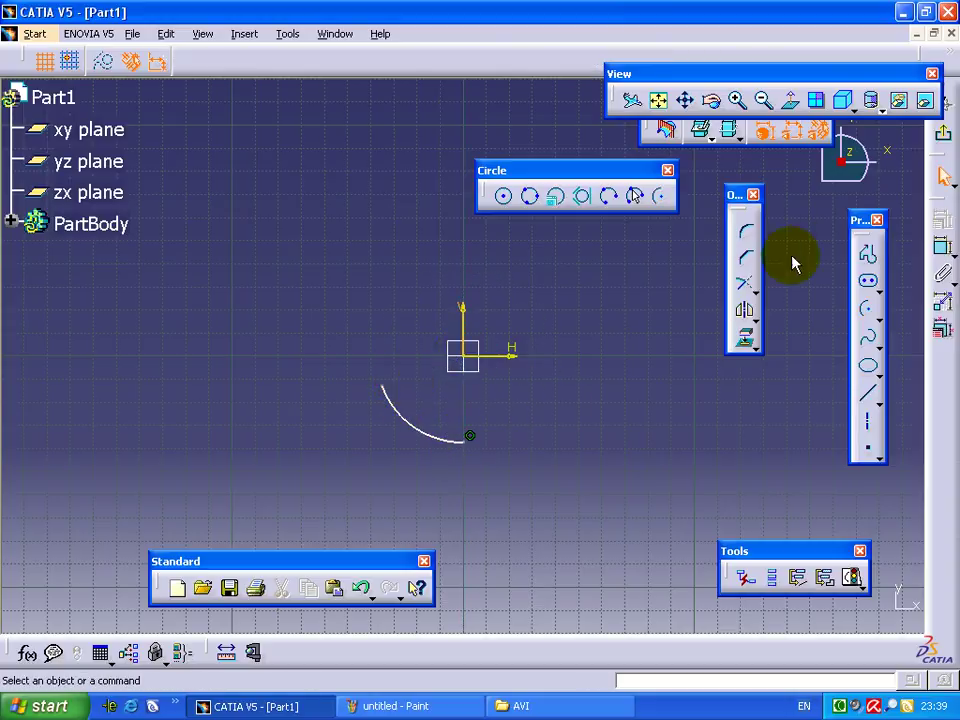
click(868, 255)
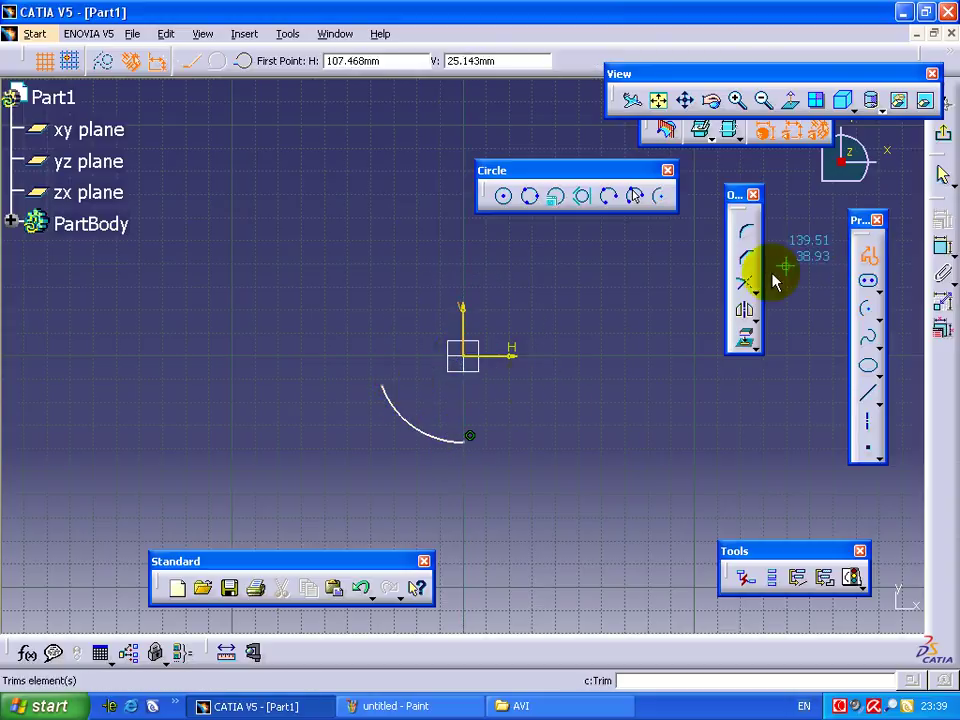
Continue from the arc with a hook profile: slanted line, tangent top arc, descending line, vertical leg
click(382, 387)
click(306, 170)
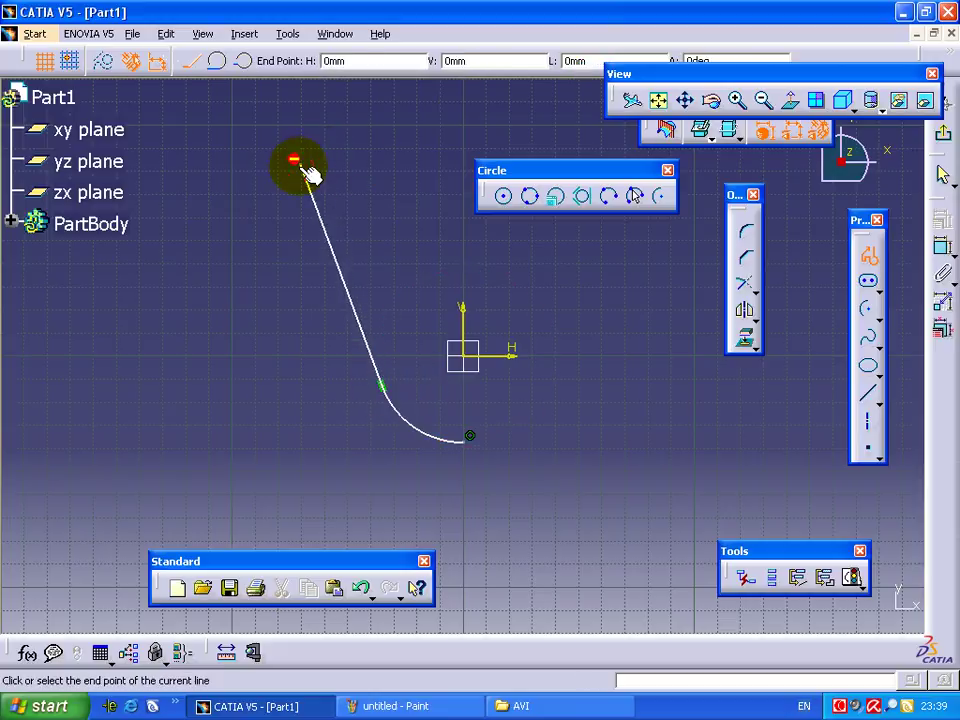
click(217, 61)
click(172, 178)
click(170, 225)
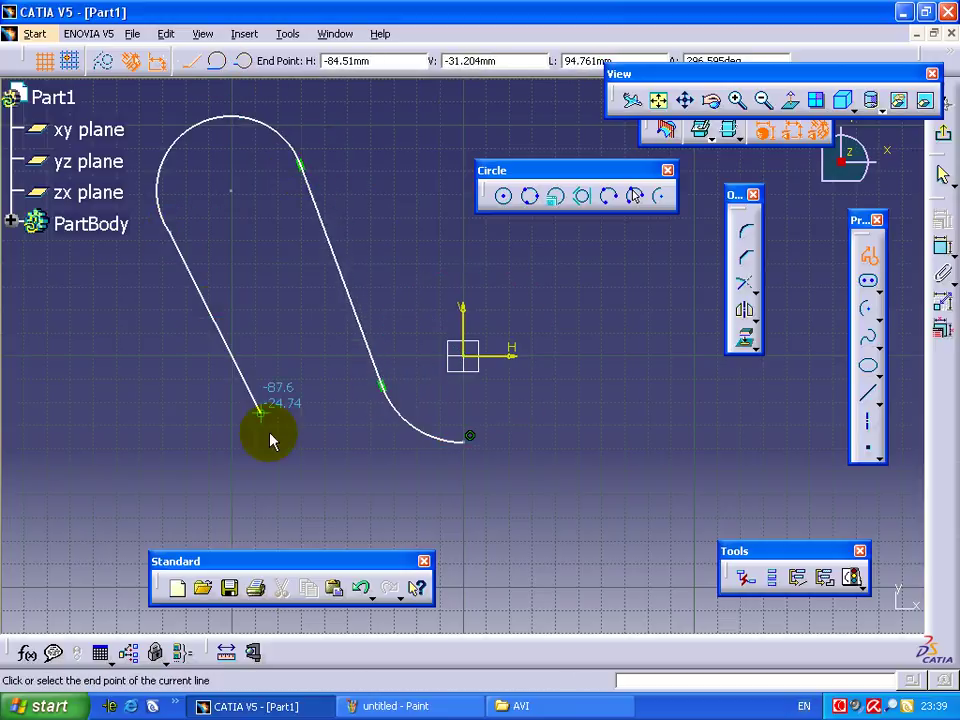
click(351, 518)
middle_drag(360, 497, 433, 344)
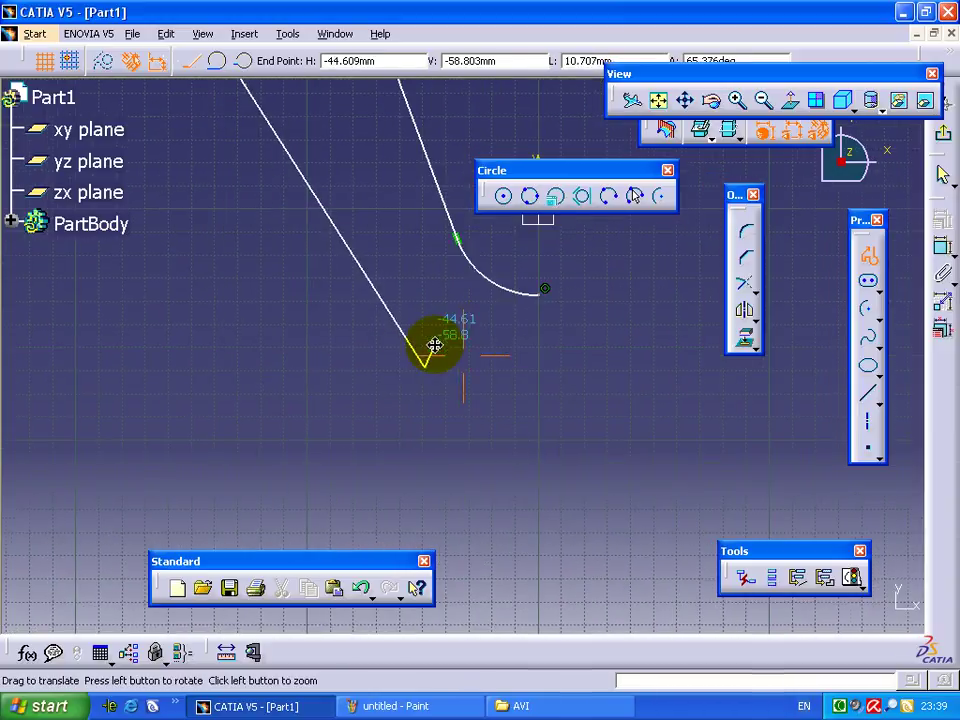
click(424, 491)
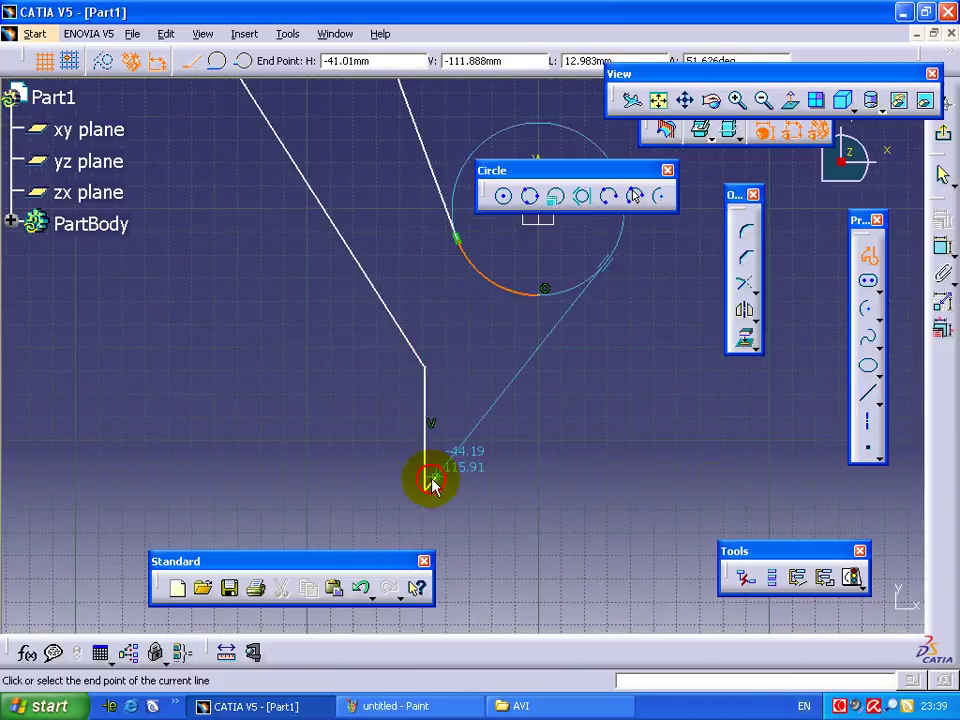
click(868, 281)
Round the profile's bottom corner with an R 100.554 corner
key(Escape)
ctrl+middle_drag(489, 268, 490, 335)
middle_drag(558, 311, 525, 343)
click(560, 335)
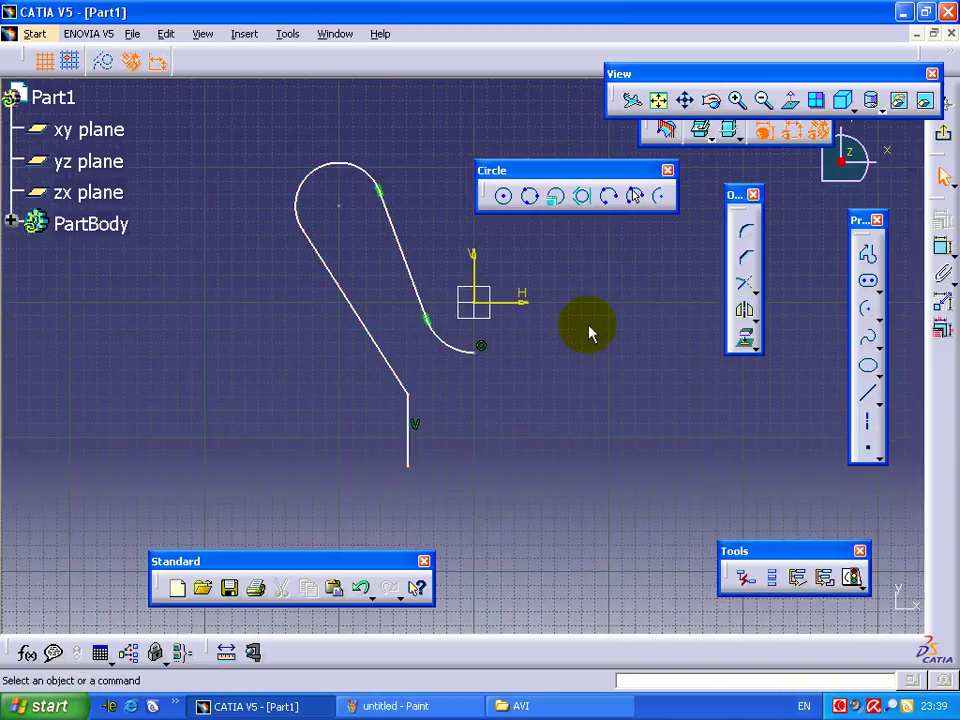
click(746, 238)
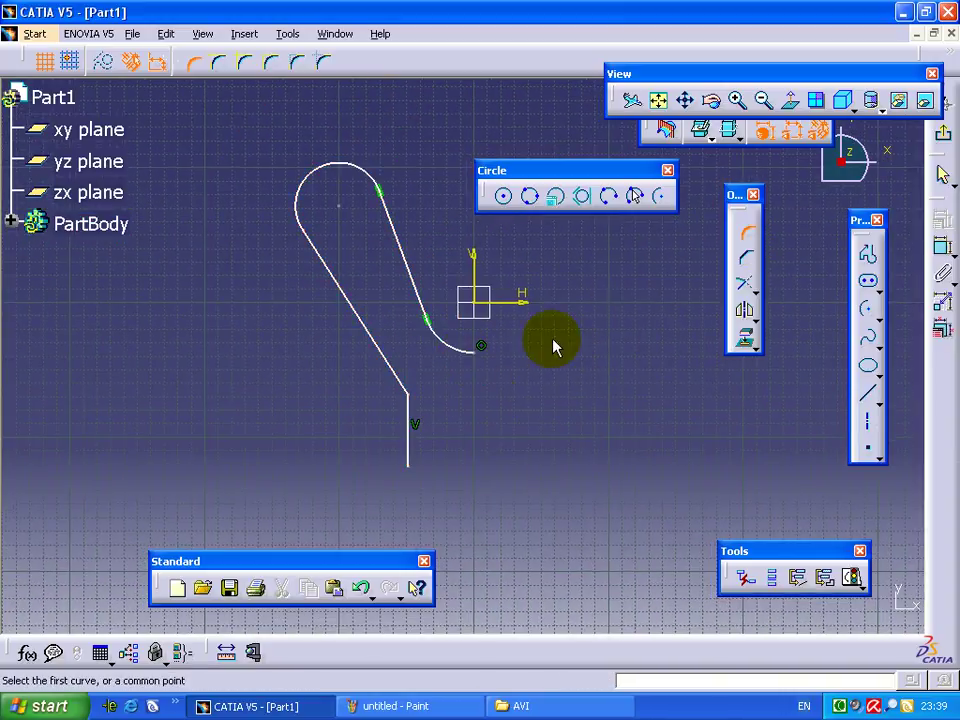
click(404, 396)
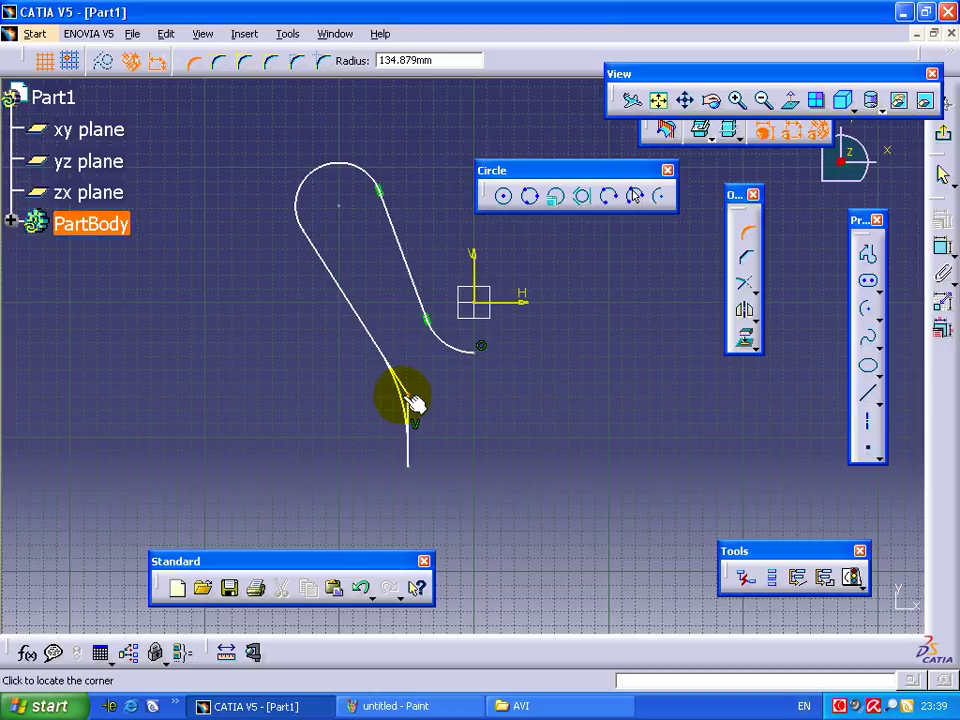
click(413, 402)
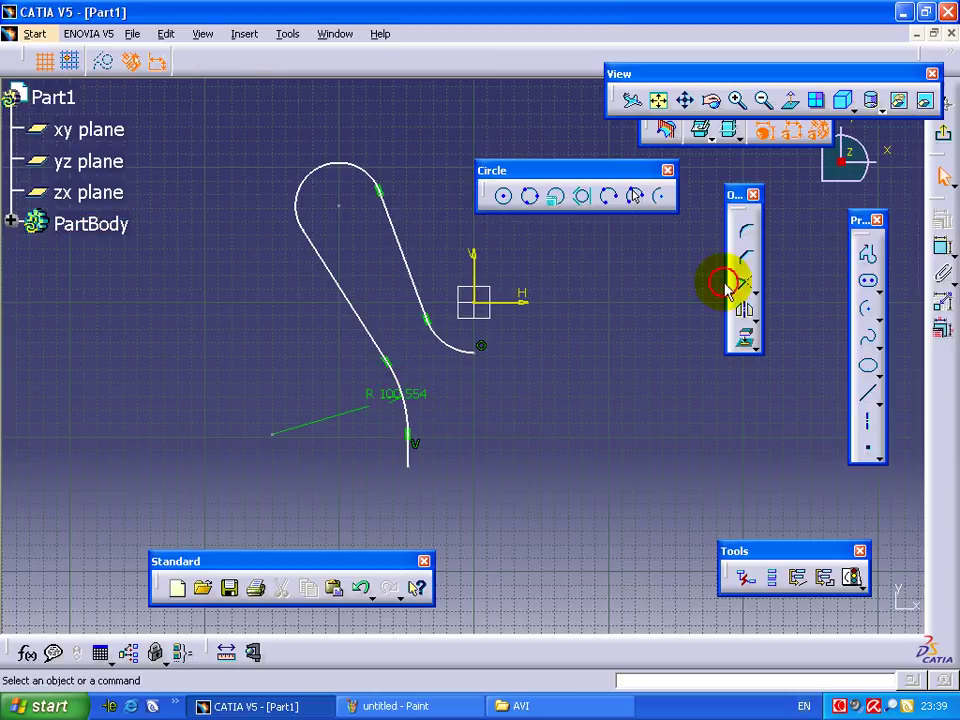
Make the left slanted line tangent to the top arc
click(942, 248)
click(325, 256)
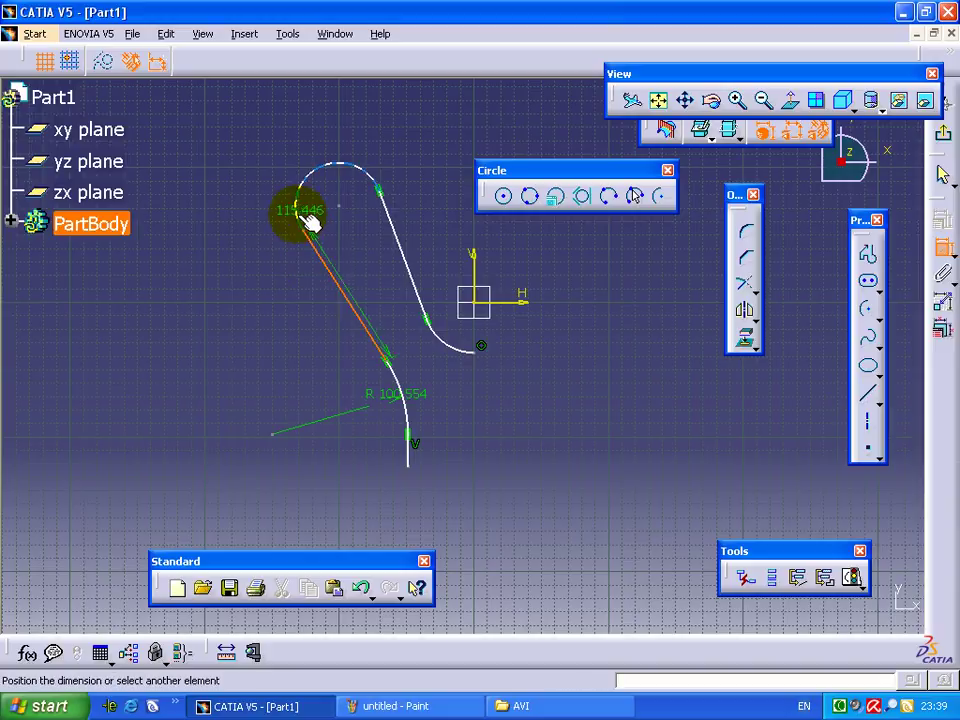
click(299, 215)
right_click(294, 256)
click(311, 332)
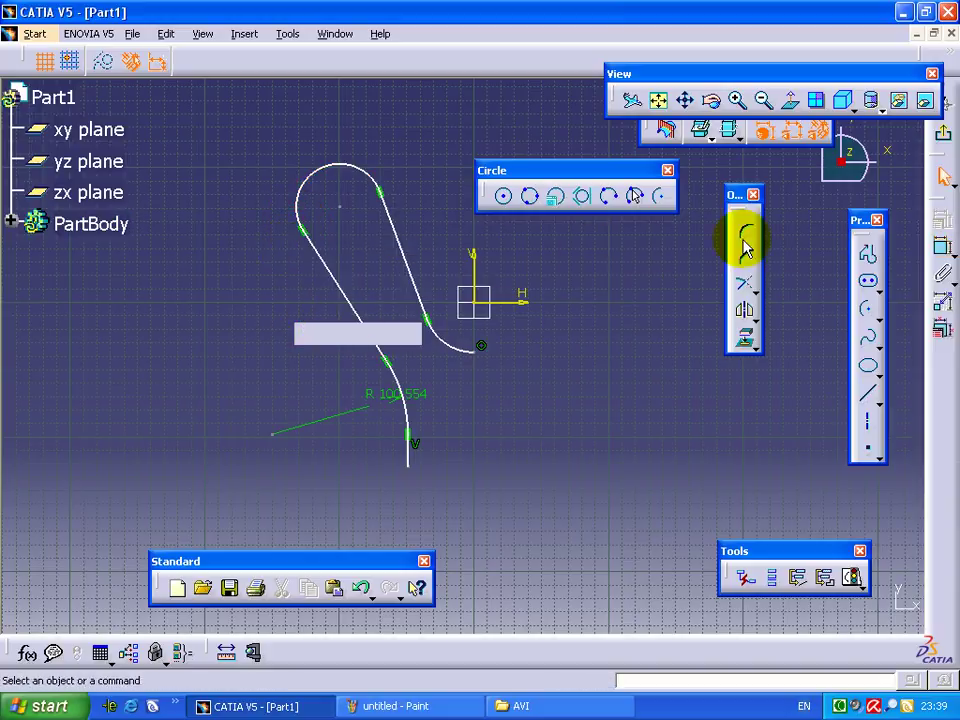
Constrain the hook's two straight sides to be parallel
click(942, 248)
click(404, 258)
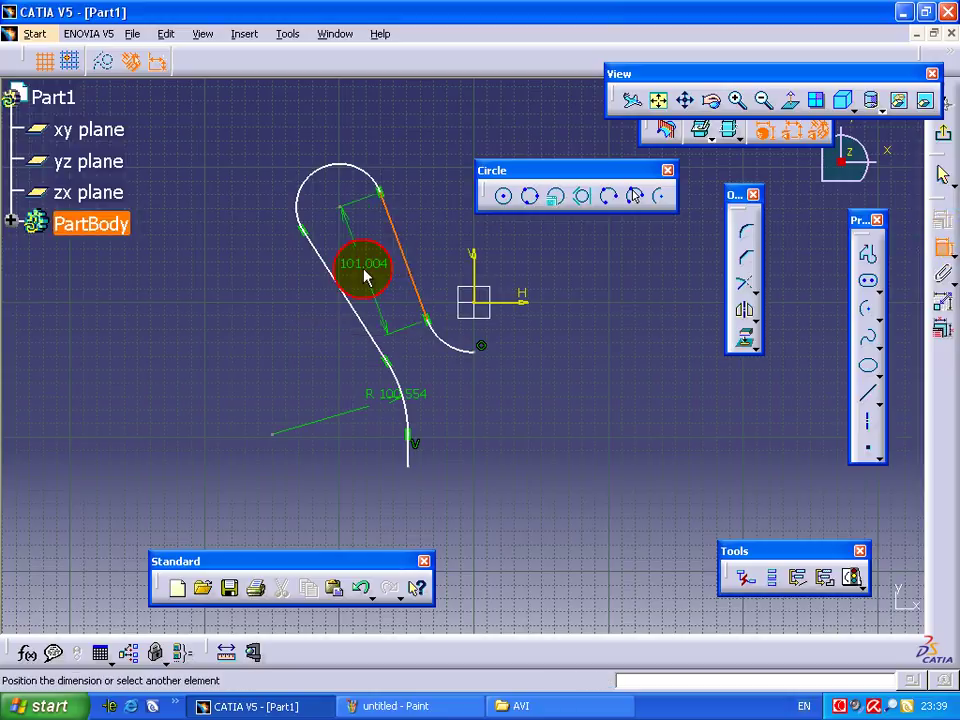
click(339, 292)
right_click(350, 265)
click(399, 336)
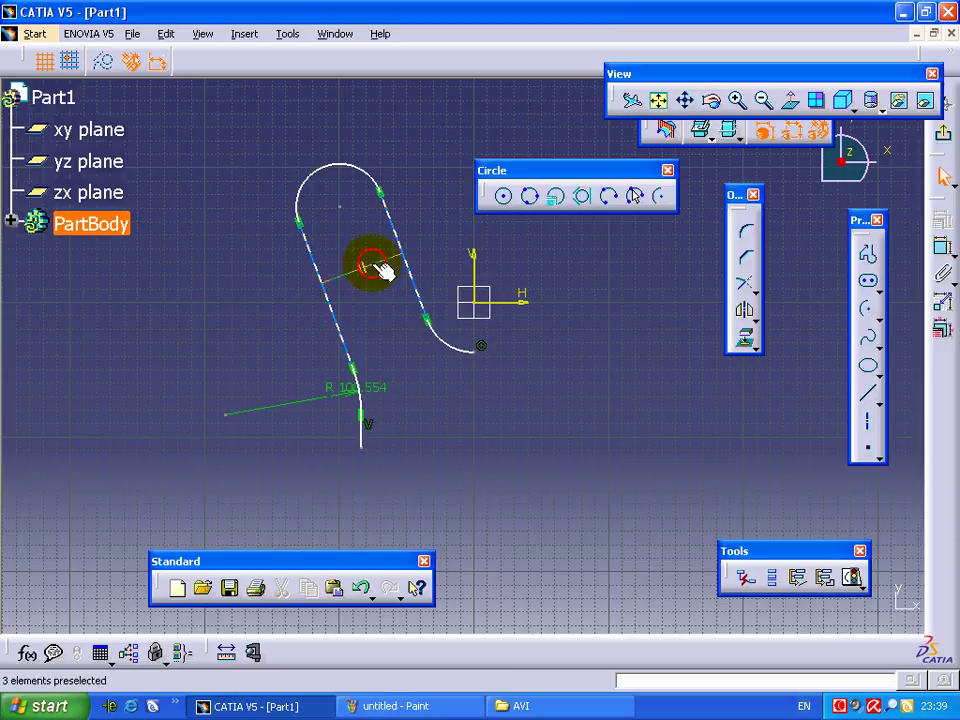
Add radius dimensions R 37.064 to the lower arc and R 32.102 to the top arc
click(943, 252)
click(458, 343)
click(440, 376)
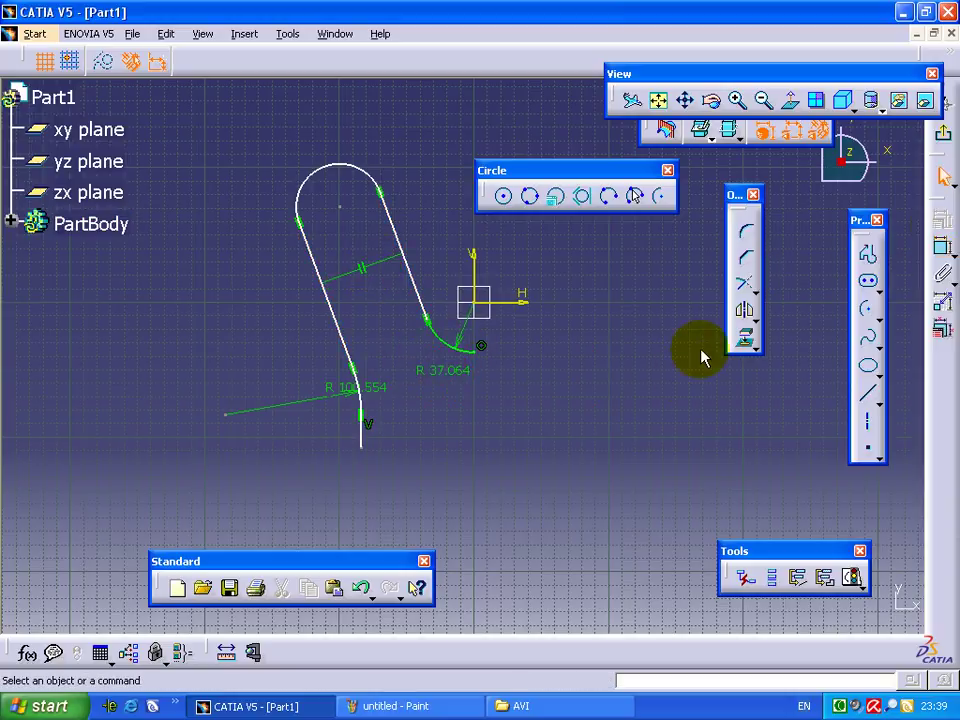
click(312, 158)
click(943, 243)
click(311, 119)
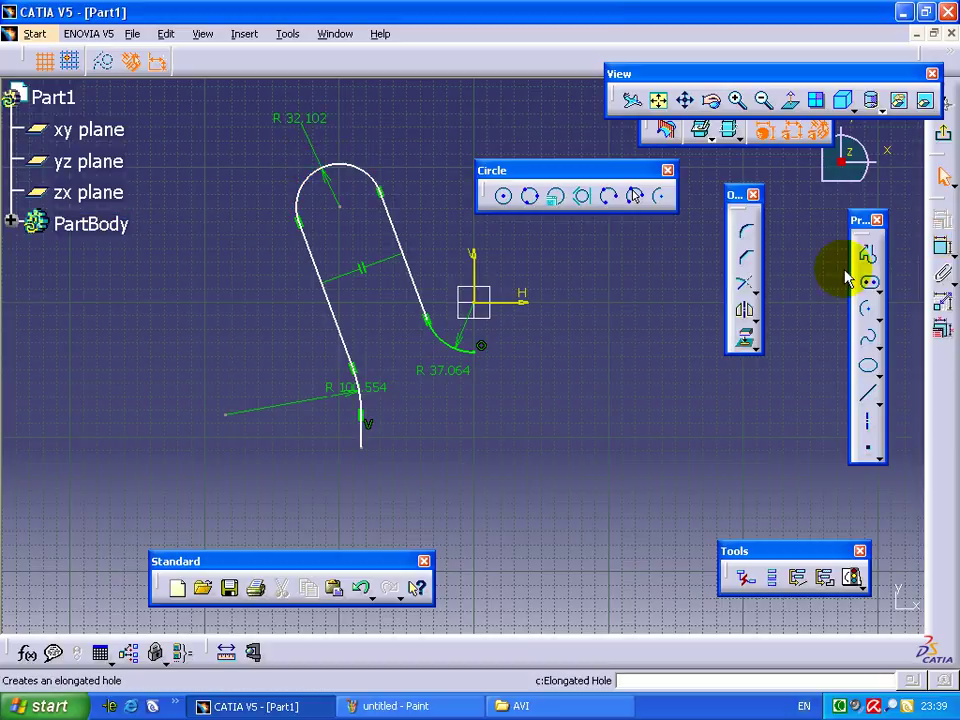
Add a horizontal 83.771 dimension from the vertical leg's end to the V axis
click(943, 247)
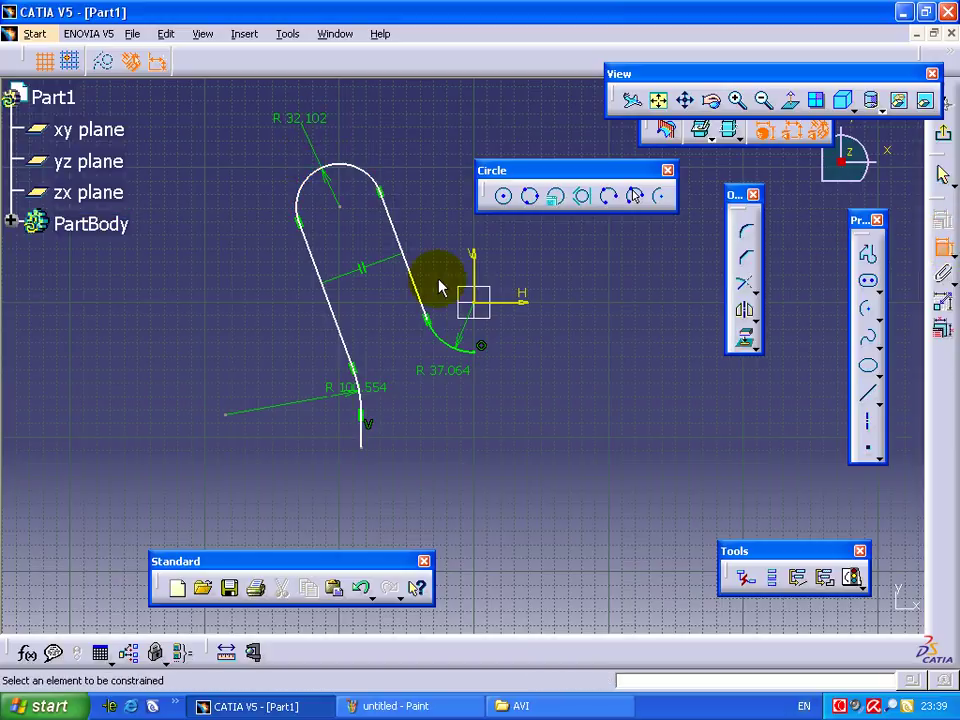
middle_drag(440, 287, 396, 313)
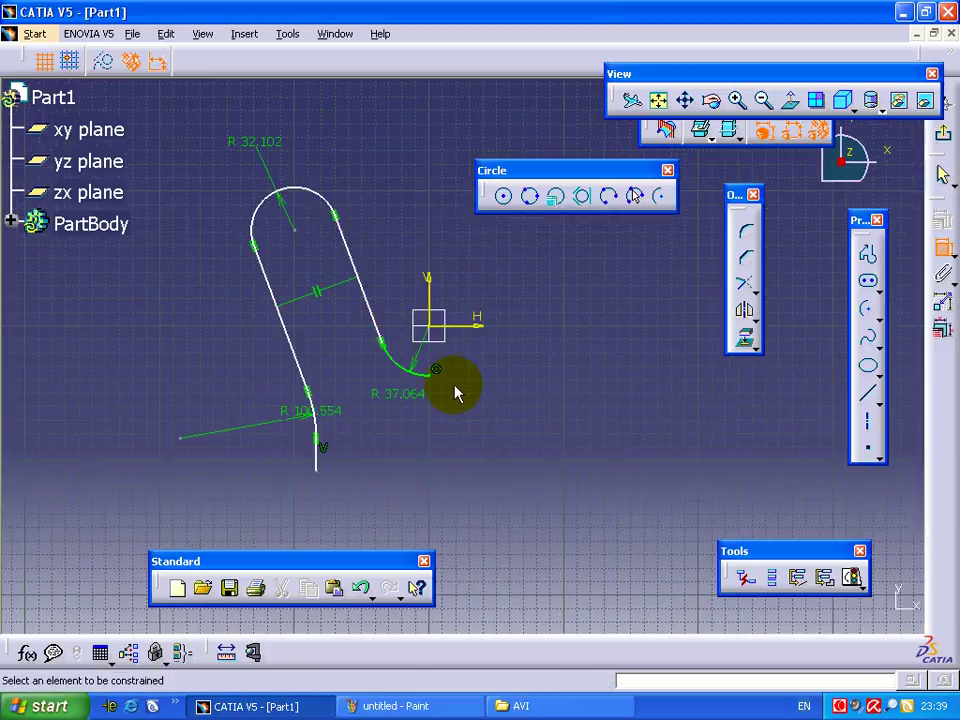
click(311, 472)
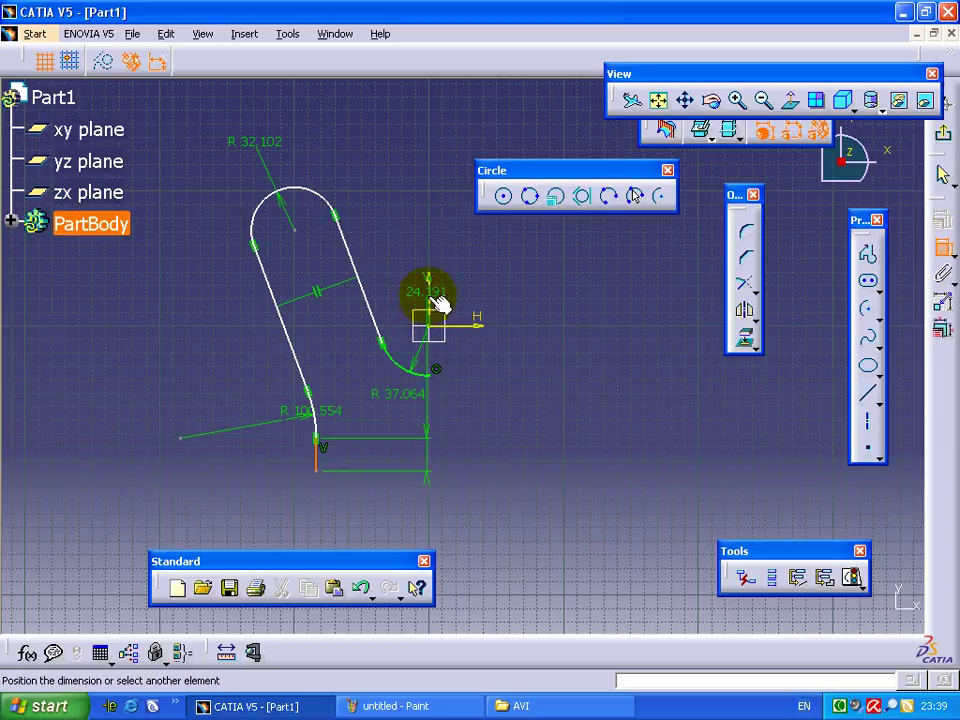
click(432, 302)
click(381, 495)
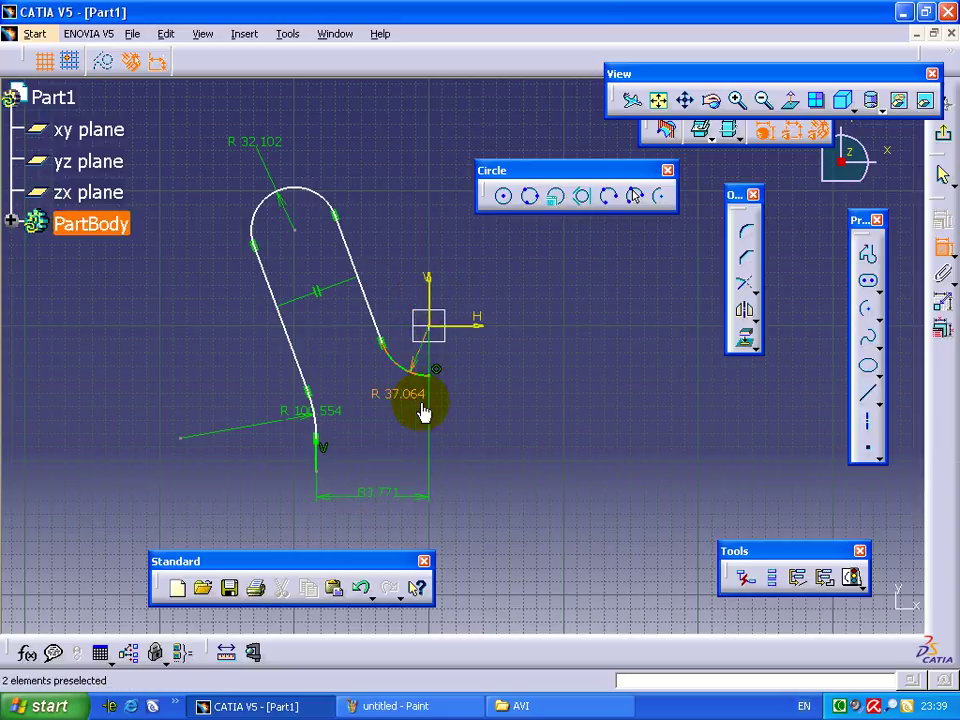
Add a vertical 210.541 height dimension up to the top arc
click(339, 460)
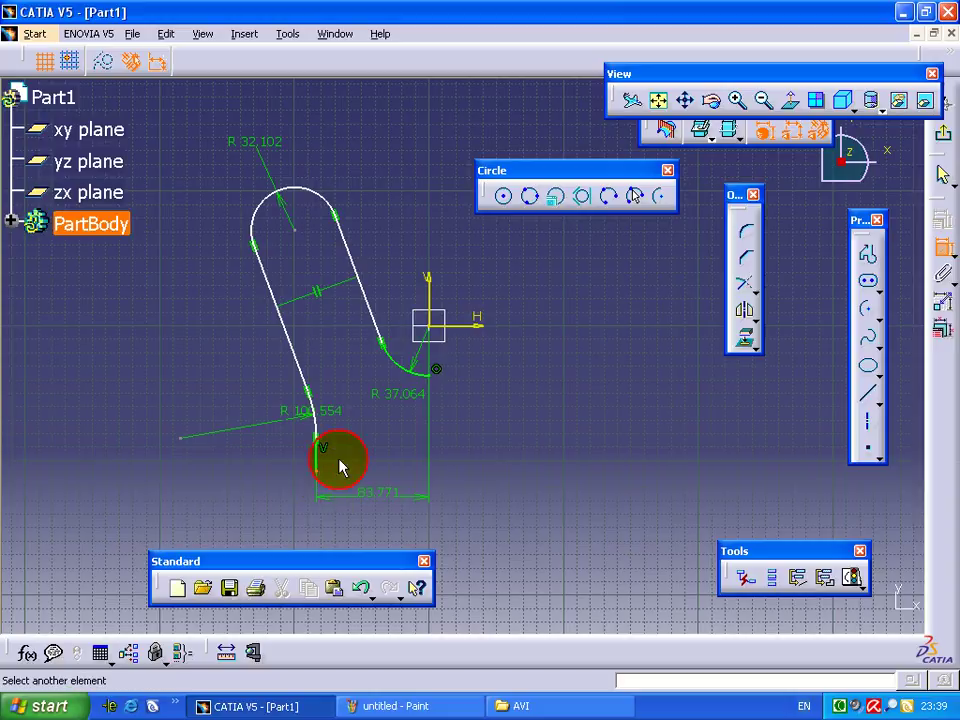
click(300, 195)
right_click(386, 199)
click(450, 265)
click(550, 315)
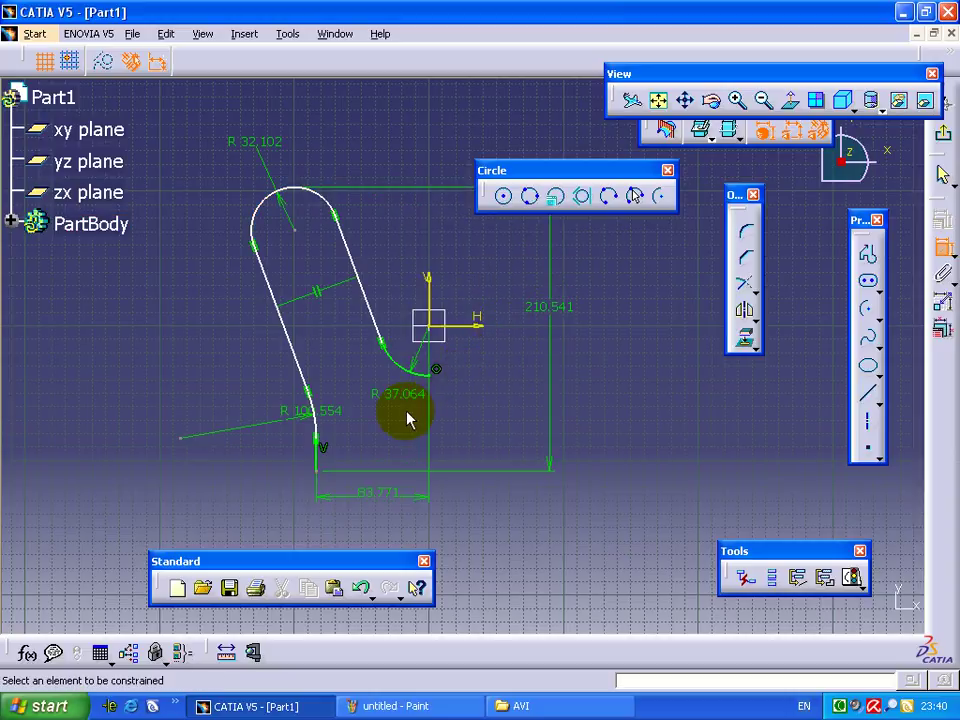
Begin a vertical dimension between the lower and top arcs, then cancel it
click(422, 372)
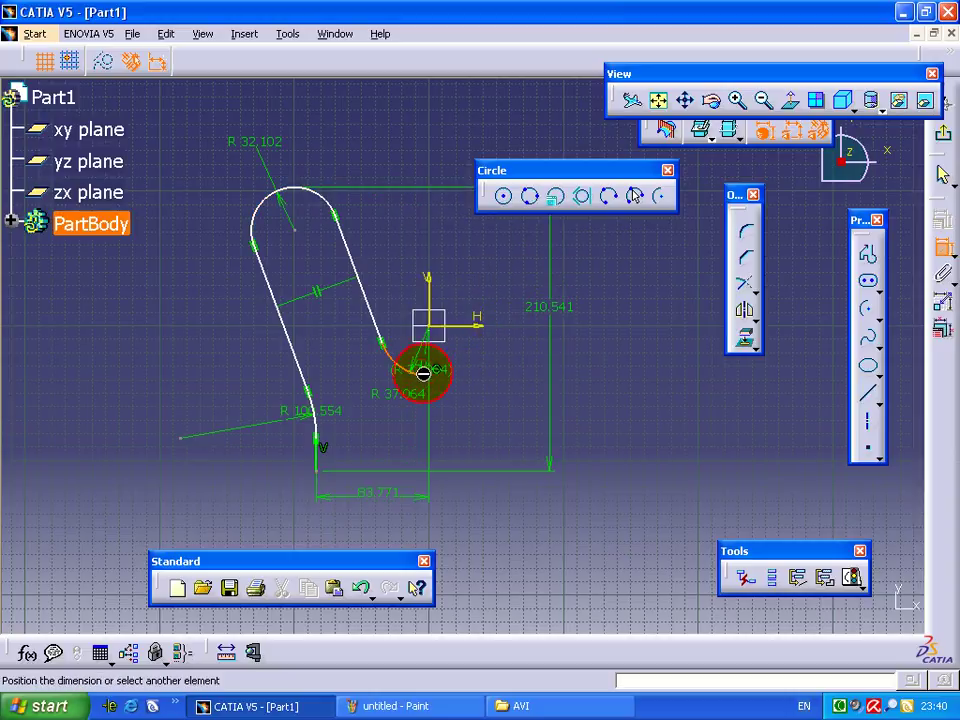
click(320, 200)
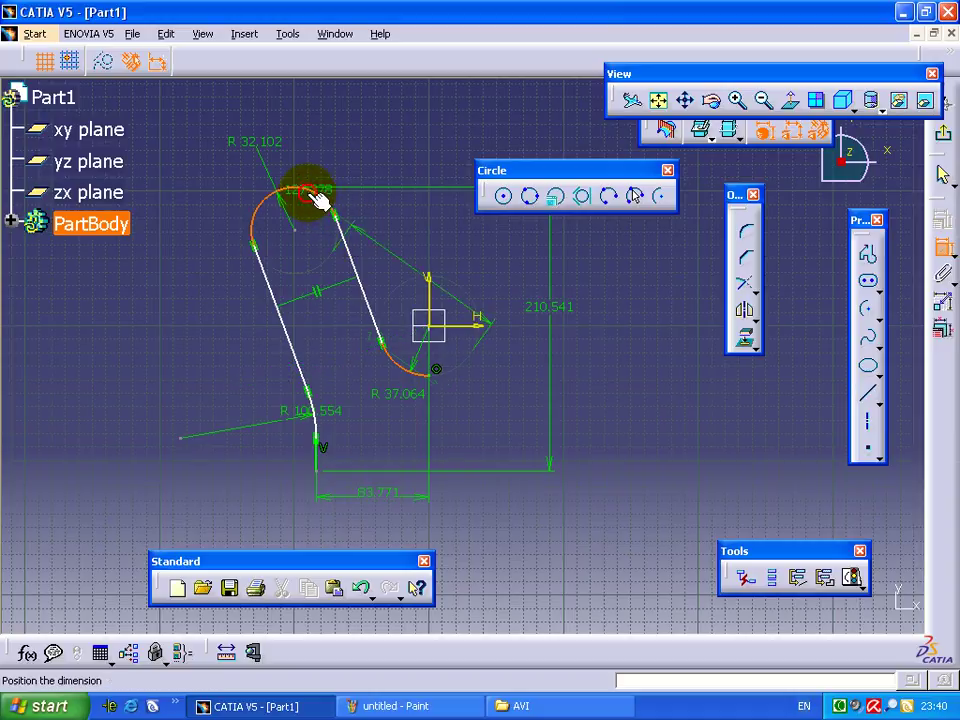
right_click(465, 250)
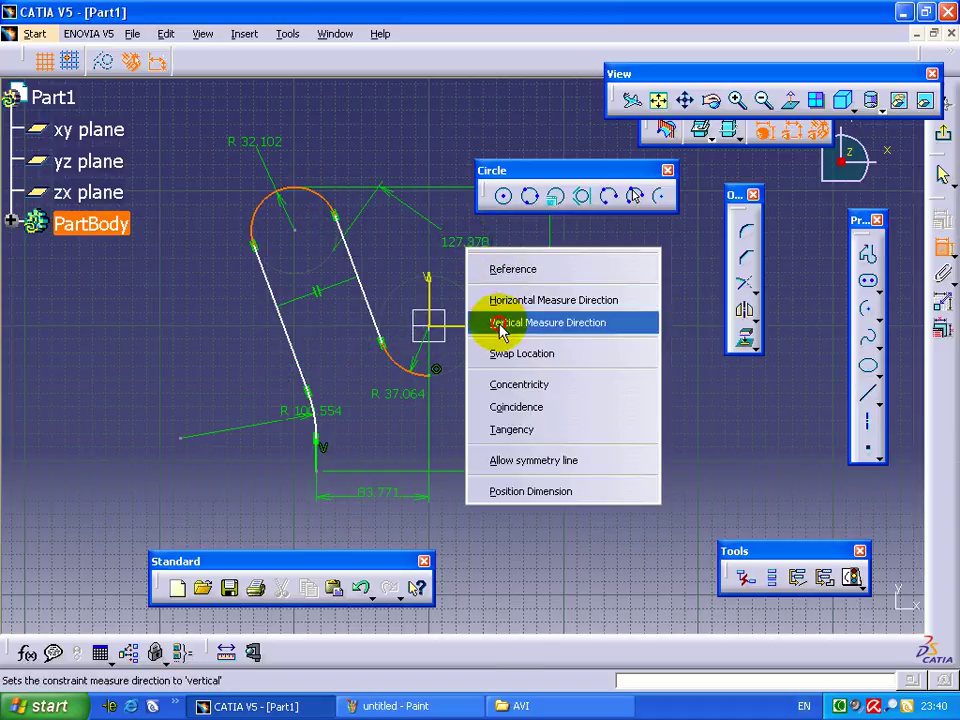
click(501, 331)
key(Escape)
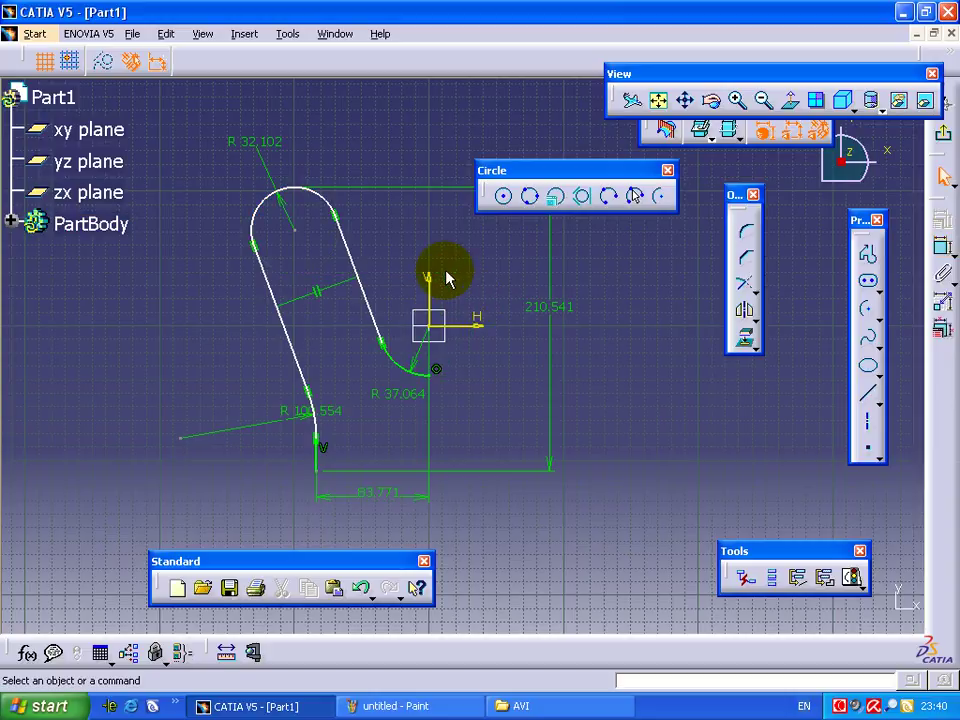
Add a vertical 139.96 dimension to the top arc
click(942, 247)
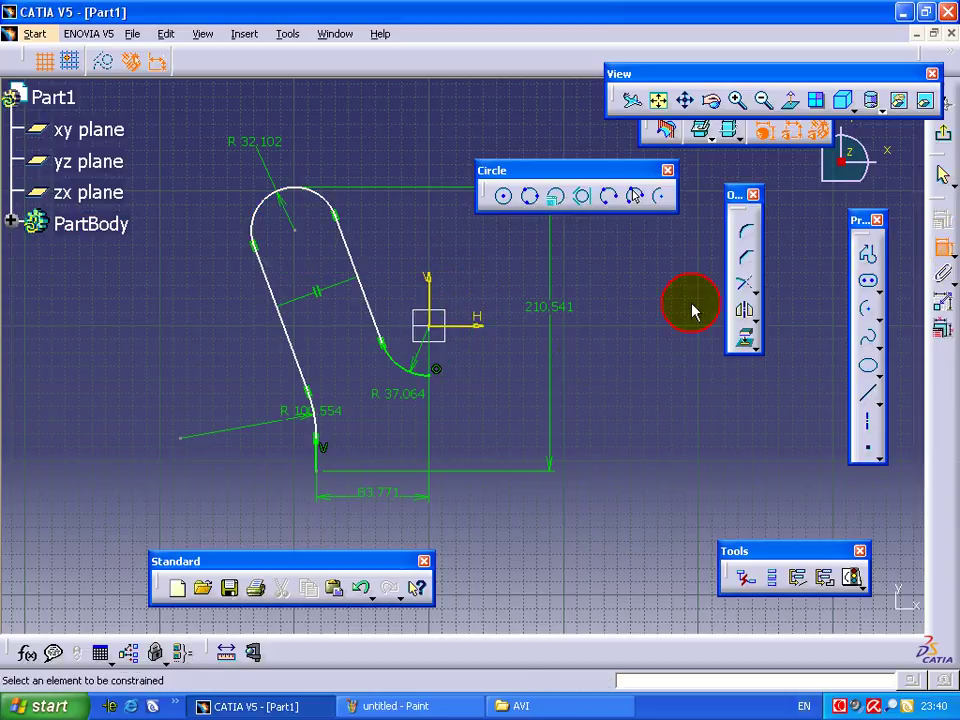
click(289, 189)
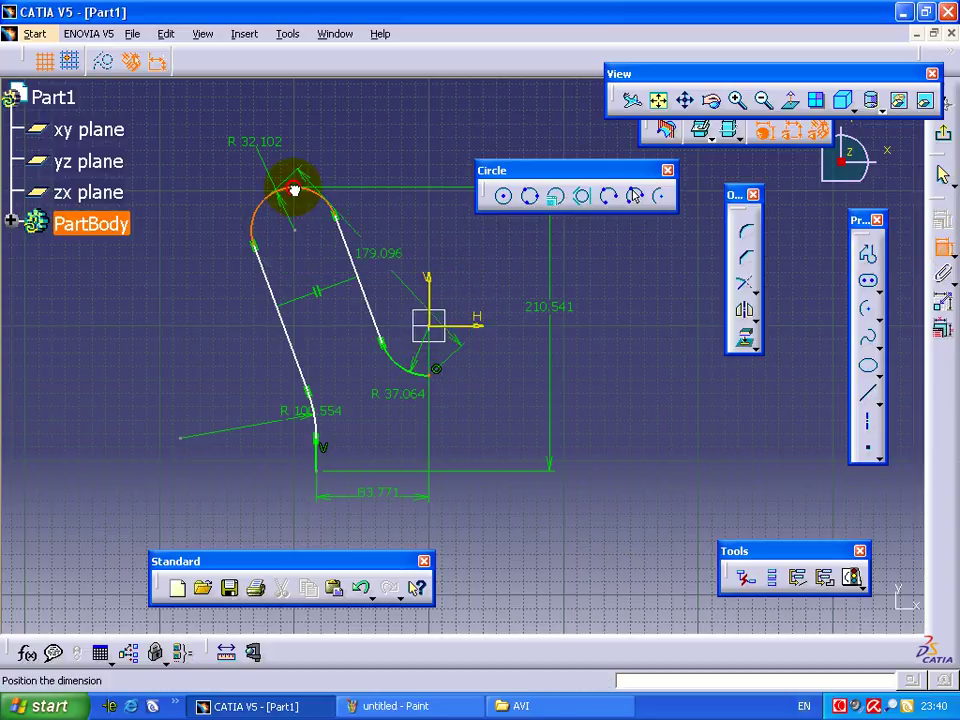
right_click(391, 226)
click(456, 300)
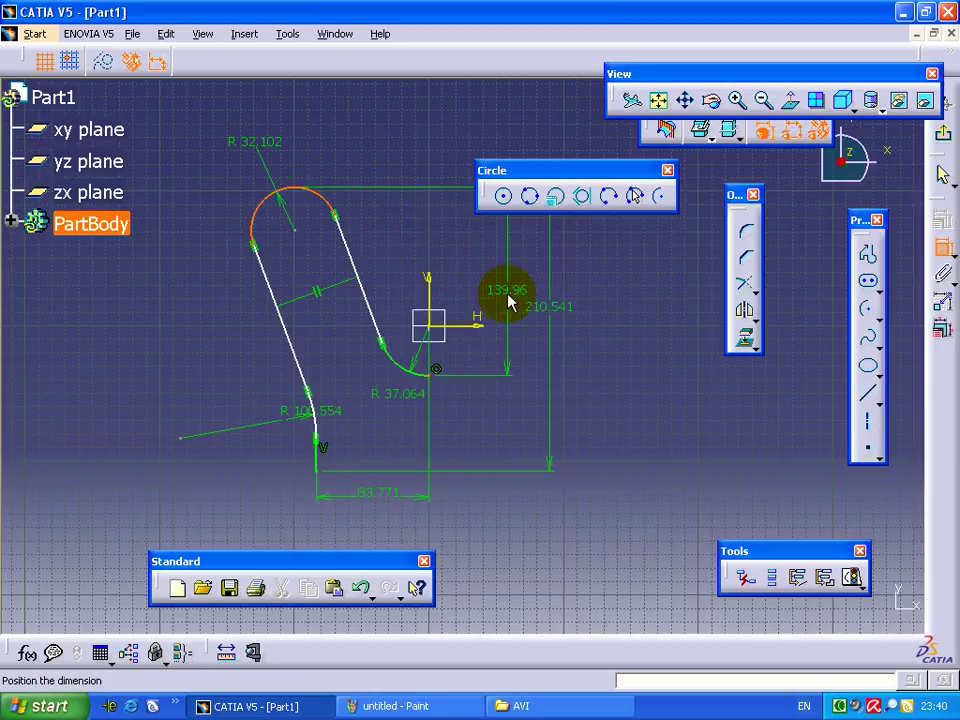
click(512, 345)
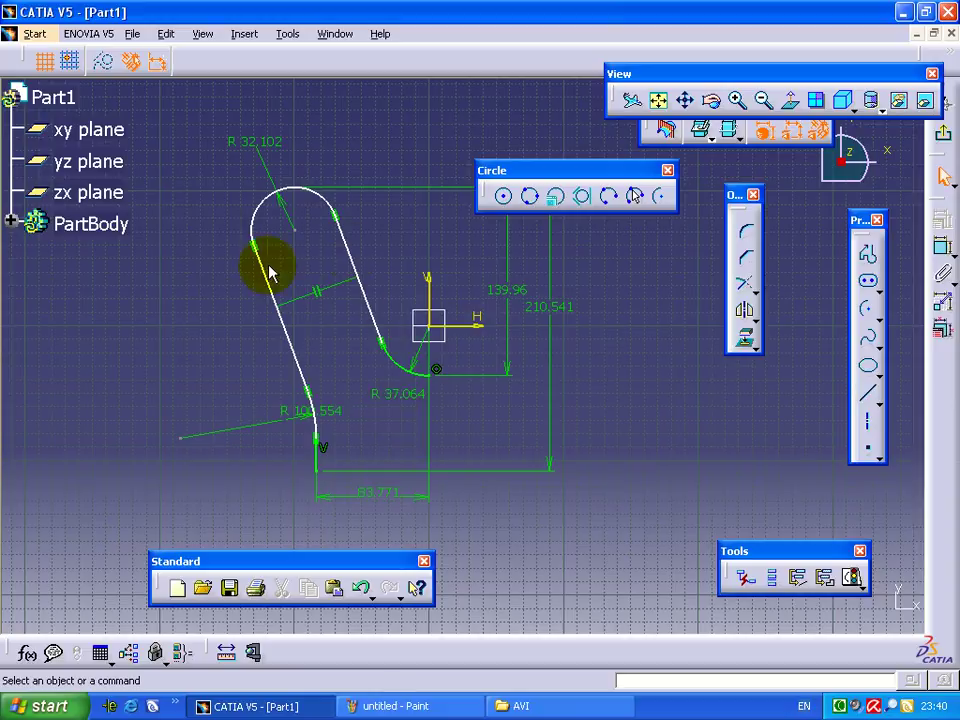
Add a horizontal 131.971 dimension from the V axis to the top arc
click(428, 280)
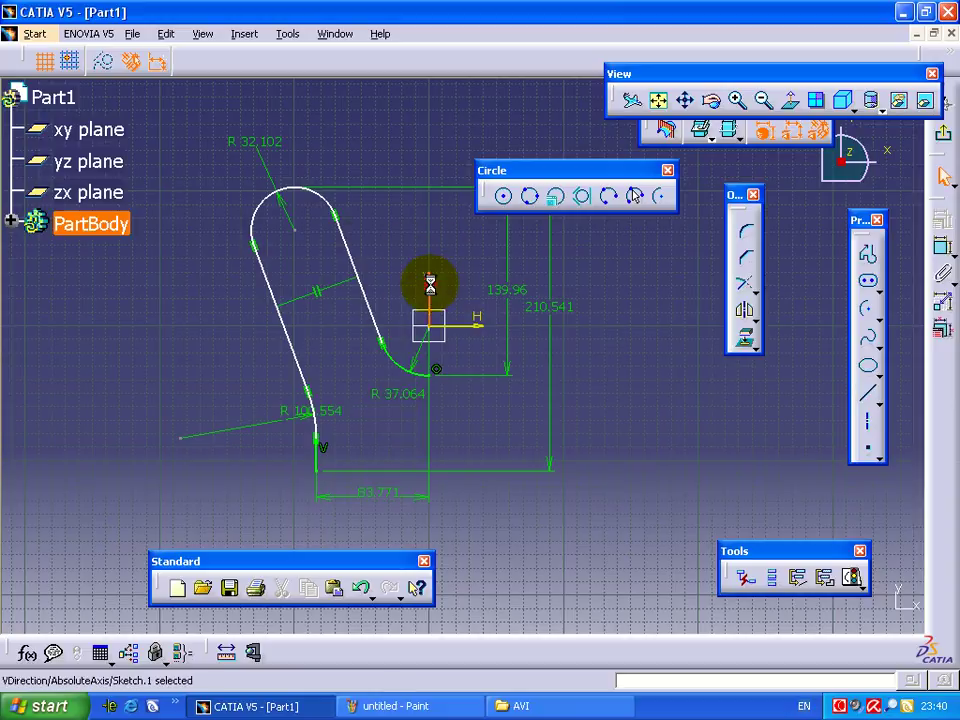
click(258, 212)
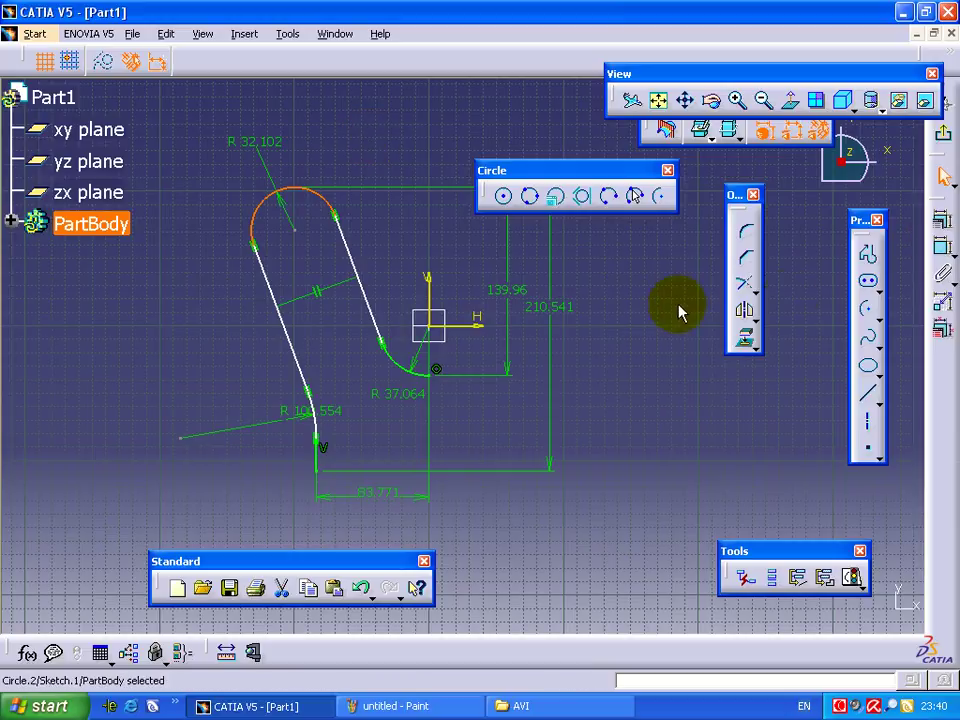
click(744, 283)
key(Escape)
click(745, 257)
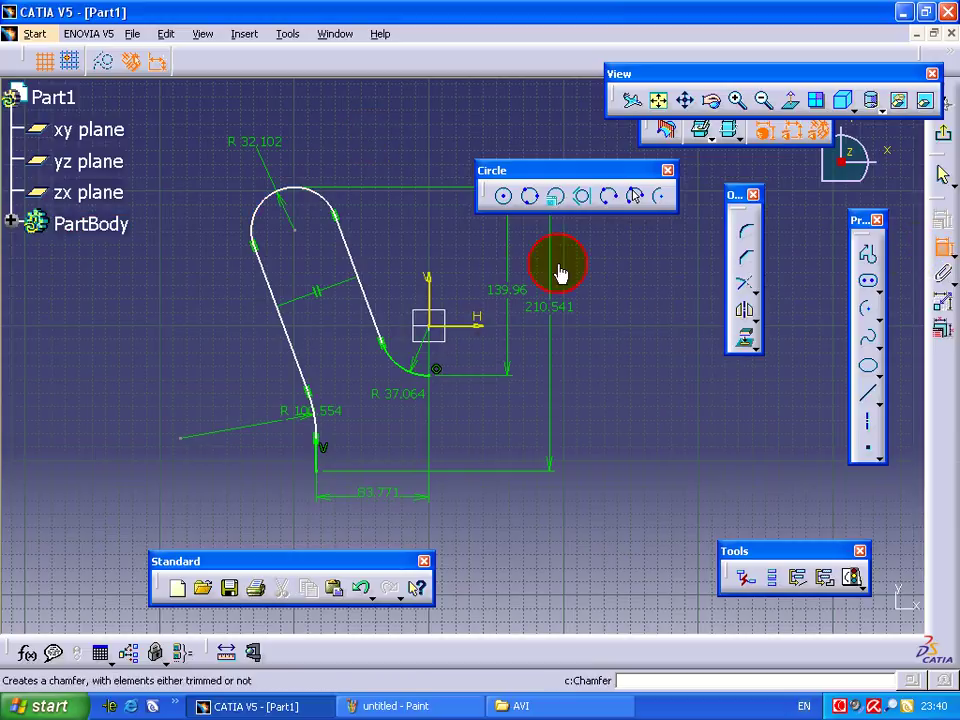
click(428, 281)
click(263, 215)
right_click(352, 121)
click(370, 139)
click(333, 110)
middle_drag(352, 178, 326, 212)
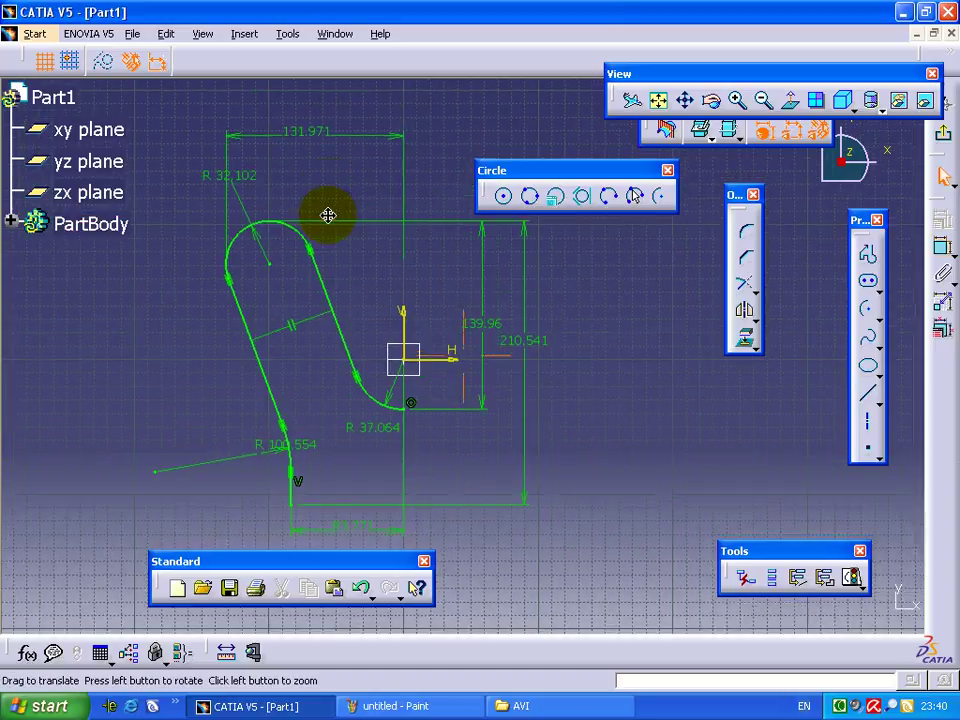
In Edit Multi-Constraint, change 131.971, 139.96, 210.541, 83.771 to 11, 20, 31, 8 and all radii to 3 mm
click(940, 330)
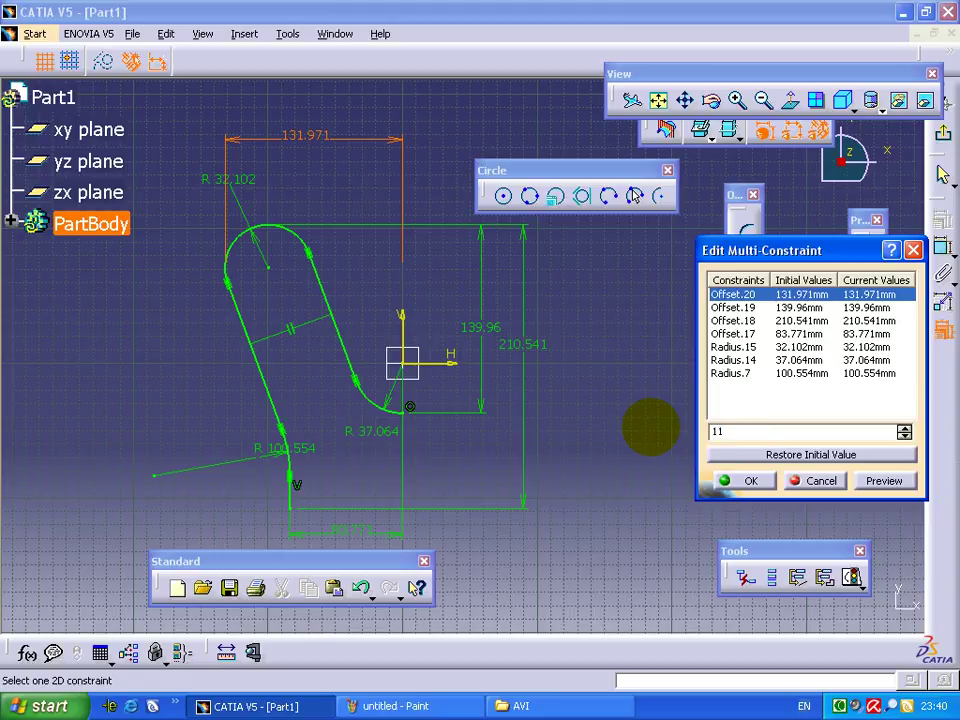
click(765, 309)
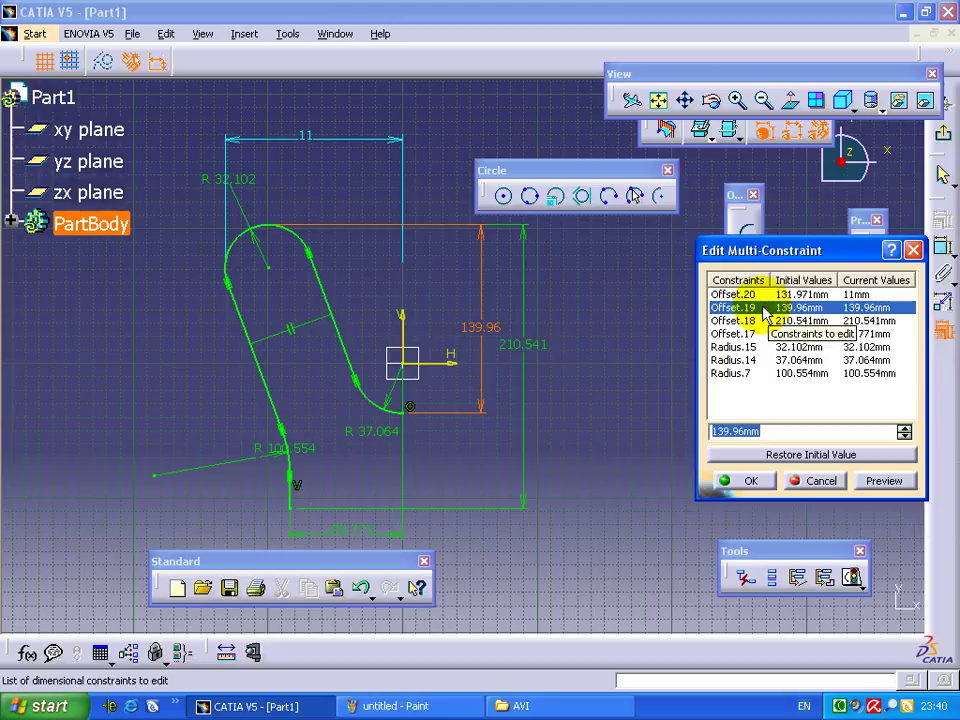
text(20)
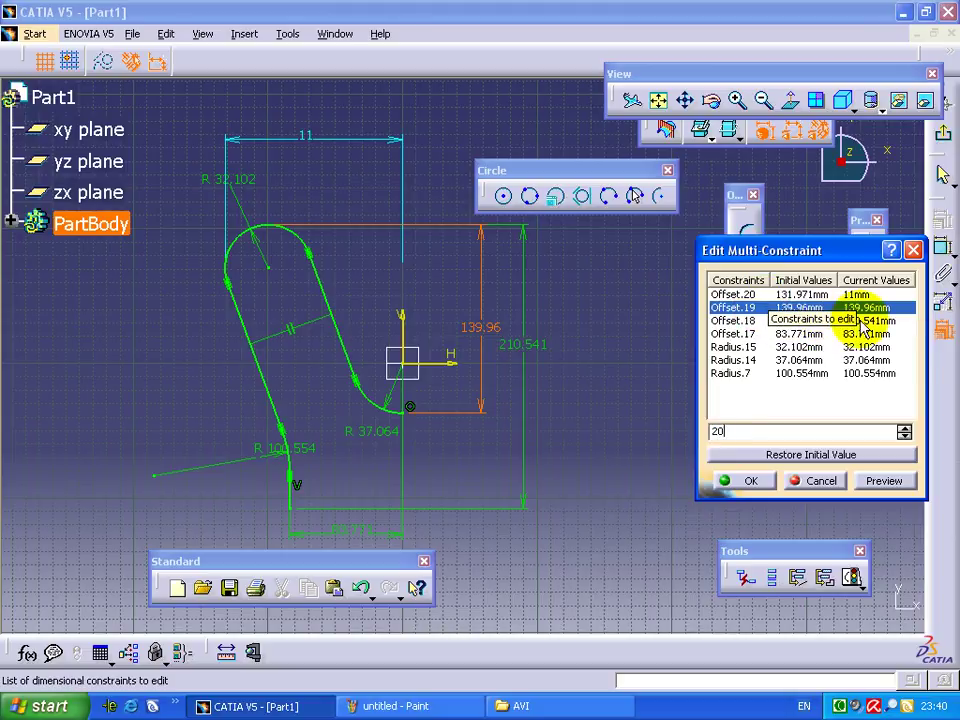
click(868, 321)
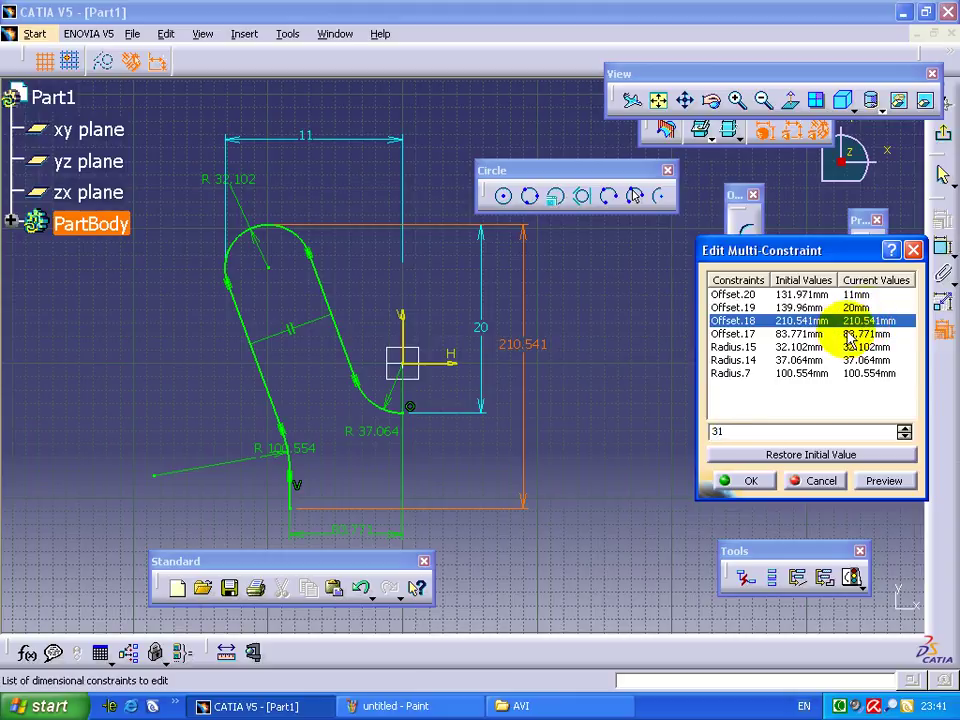
click(845, 335)
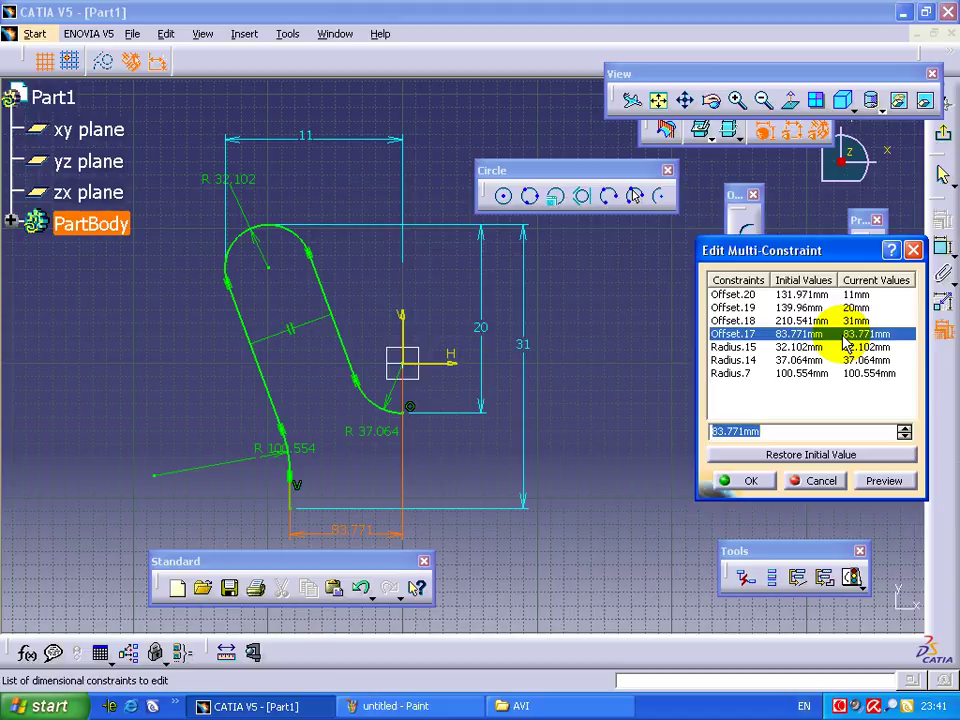
text(8)
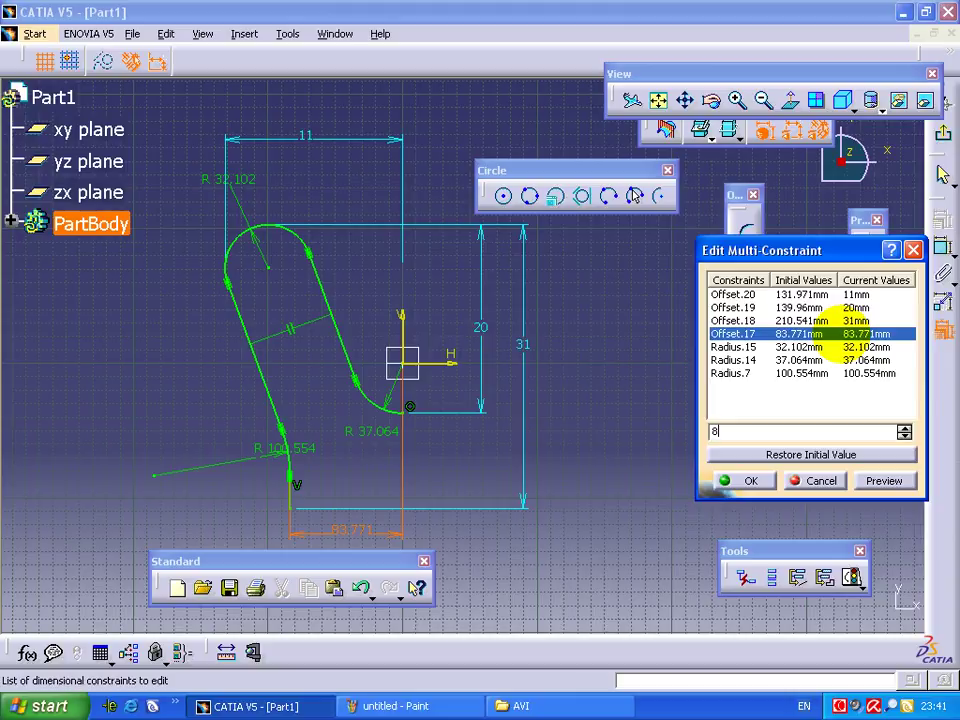
key(Return)
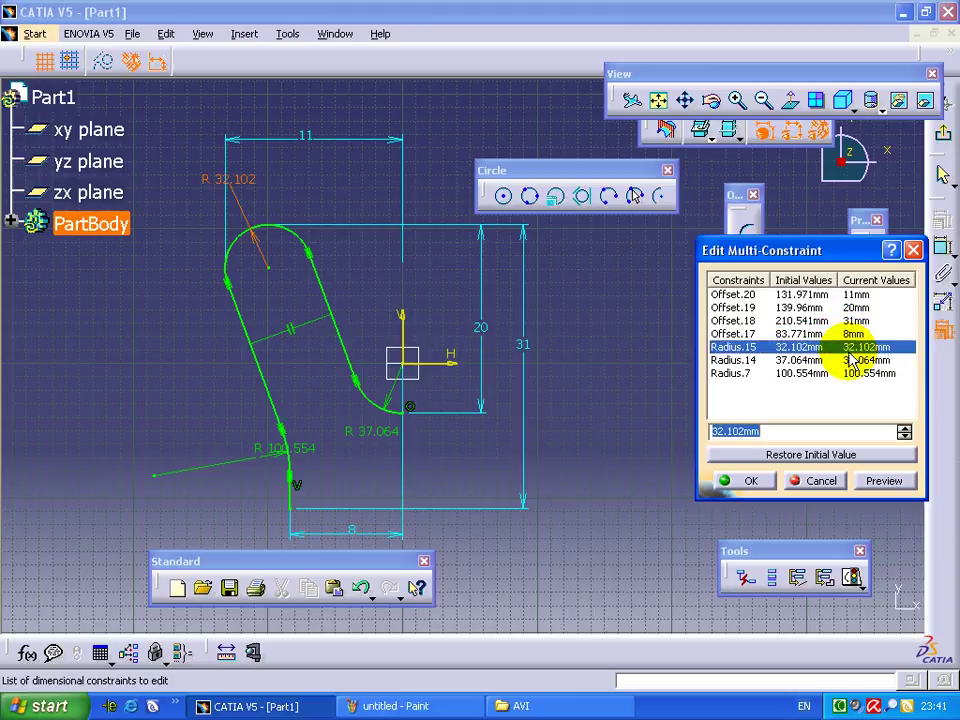
key(Return)
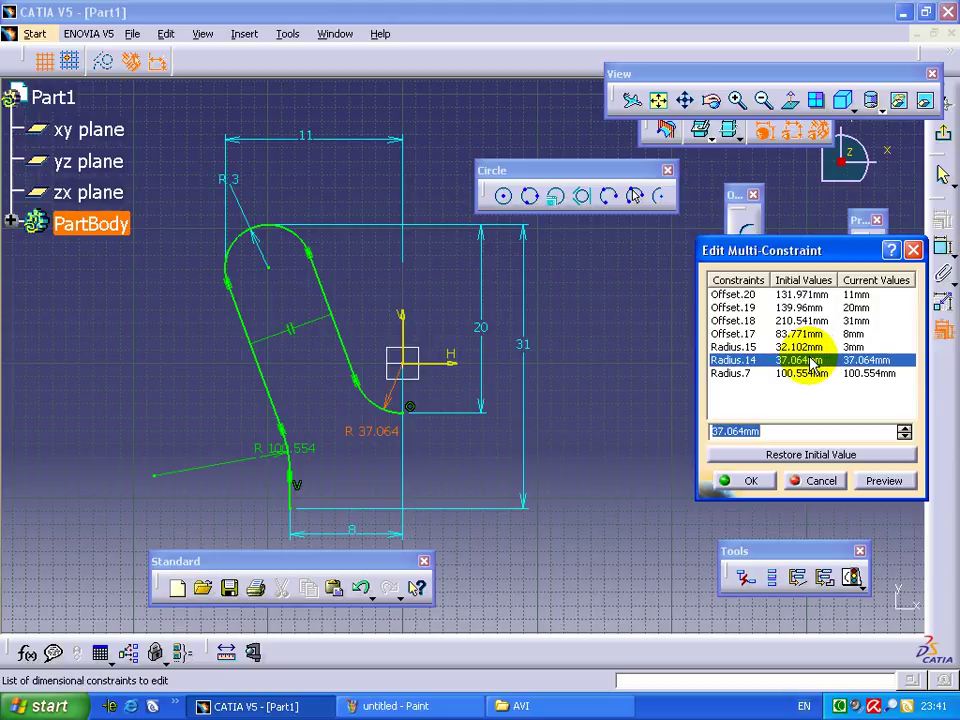
click(806, 374)
text(3)
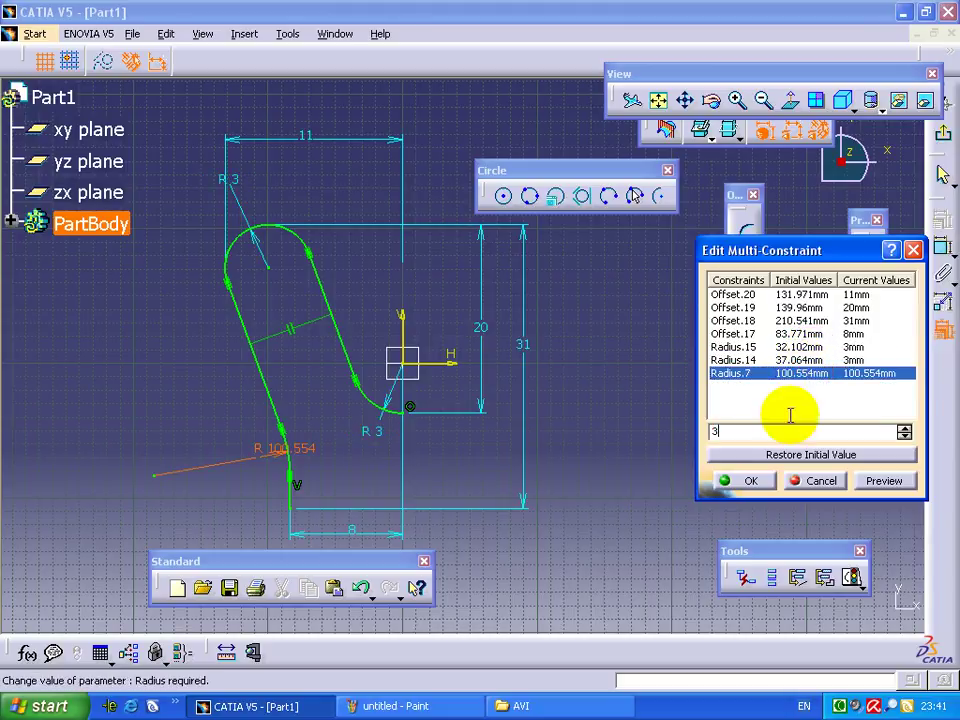
click(757, 482)
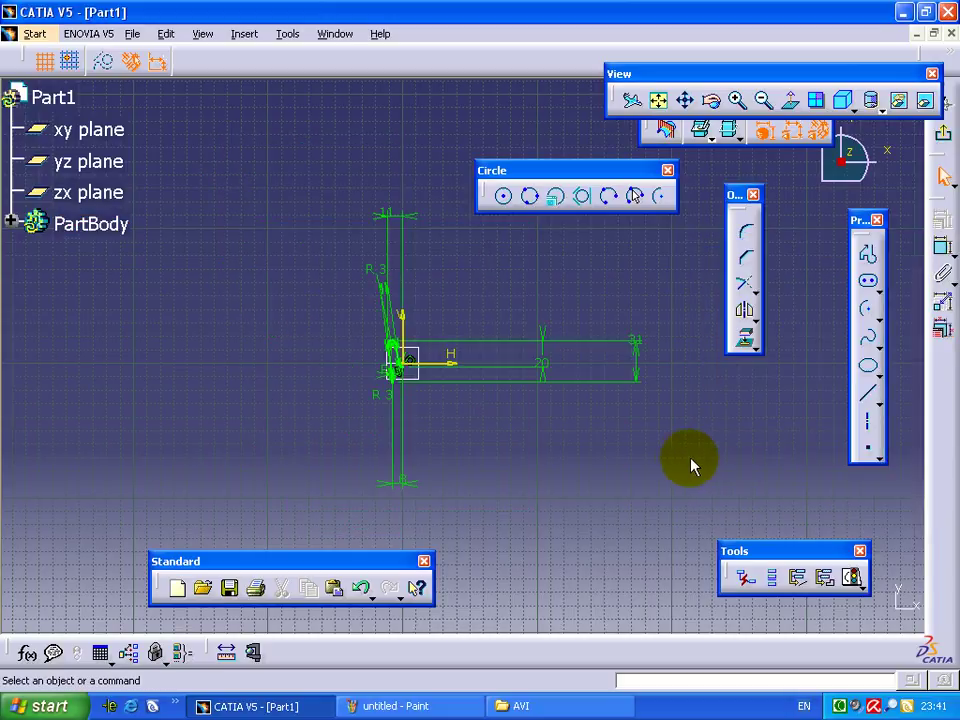
Exit the hook sketch and open a new sketch on the yz plane, viewed face-on
click(947, 142)
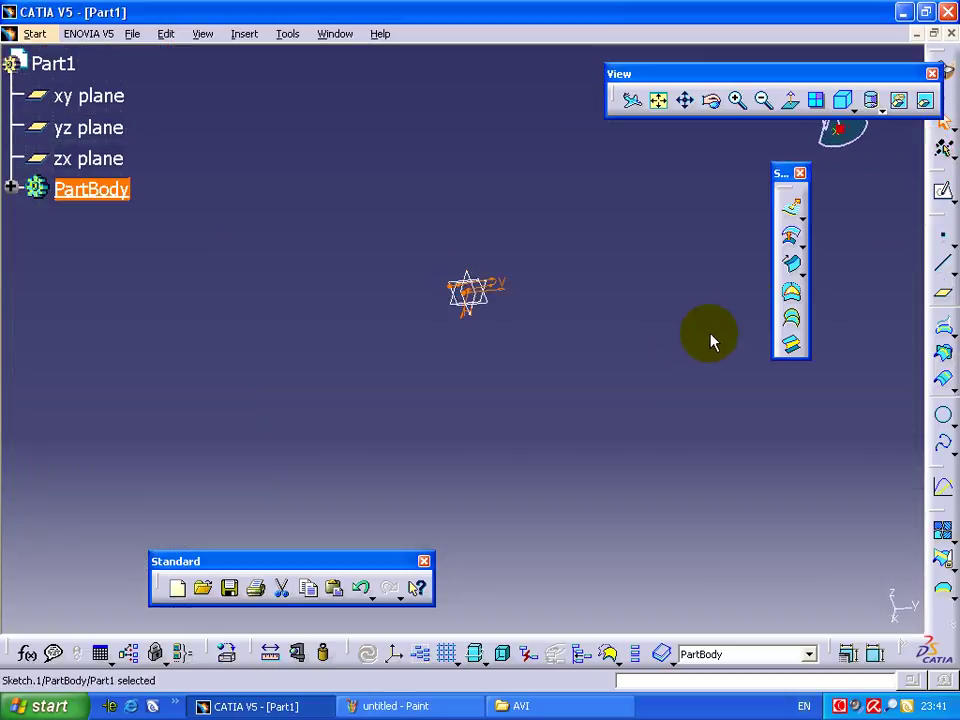
click(658, 100)
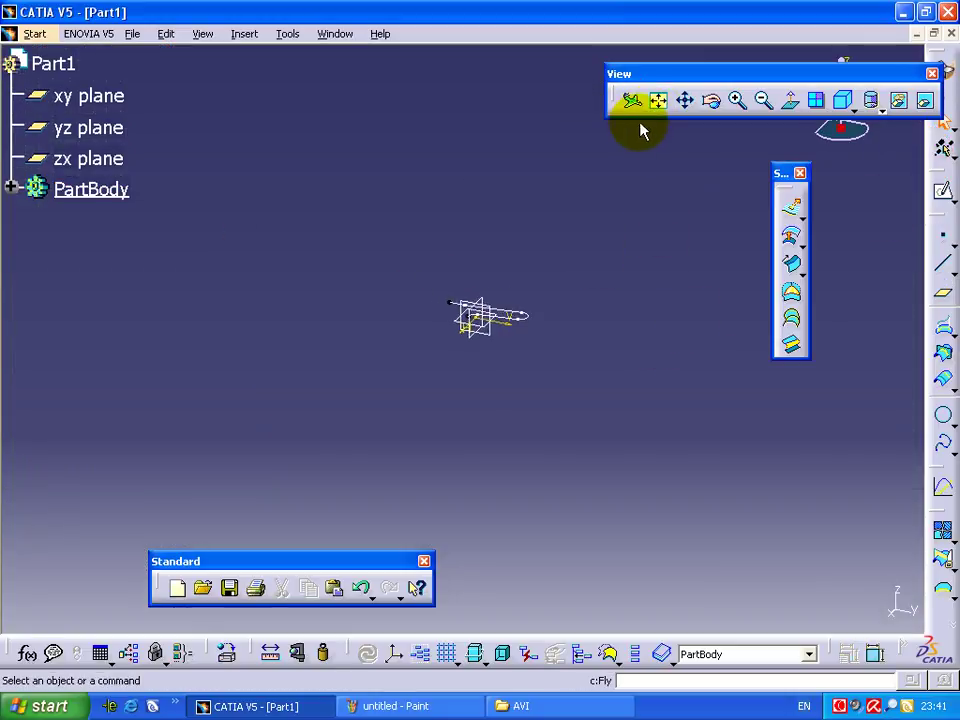
click(106, 128)
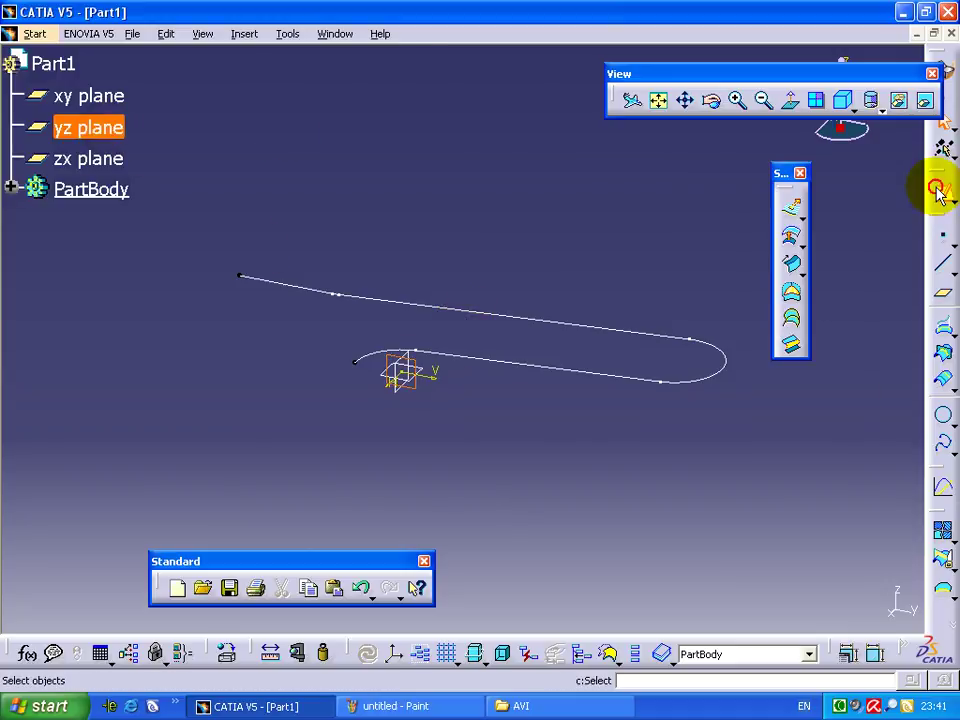
click(942, 189)
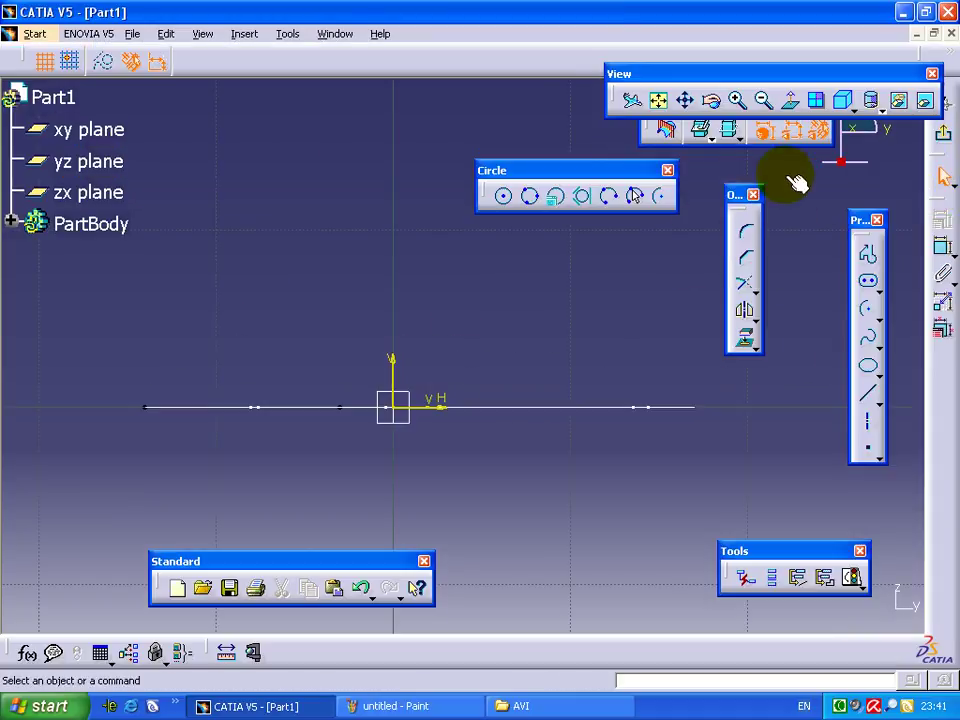
click(789, 100)
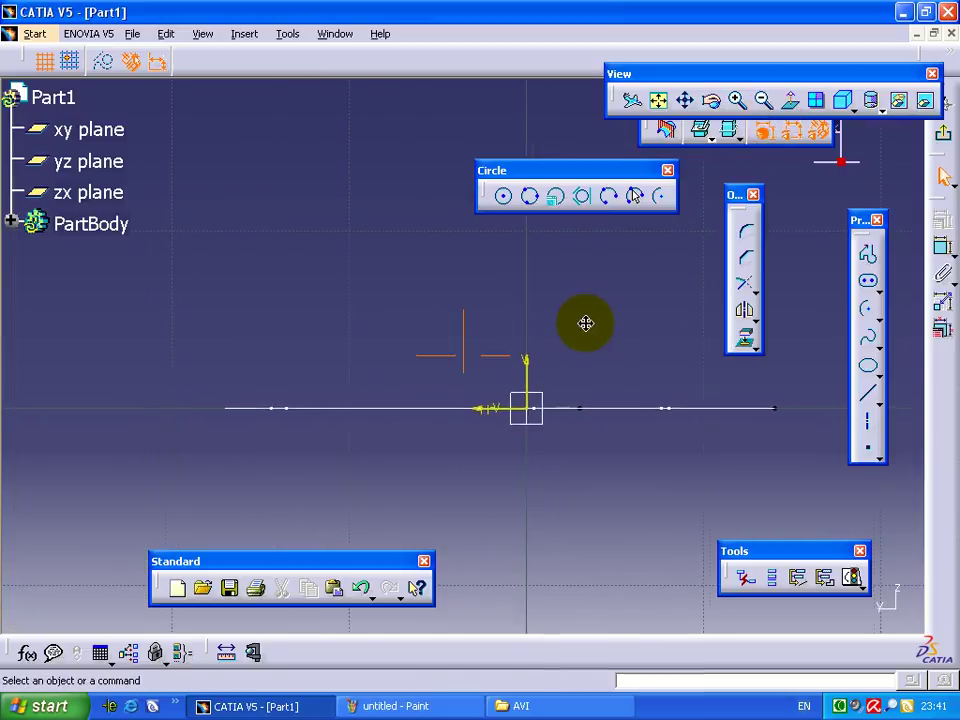
middle_drag(589, 321, 519, 326)
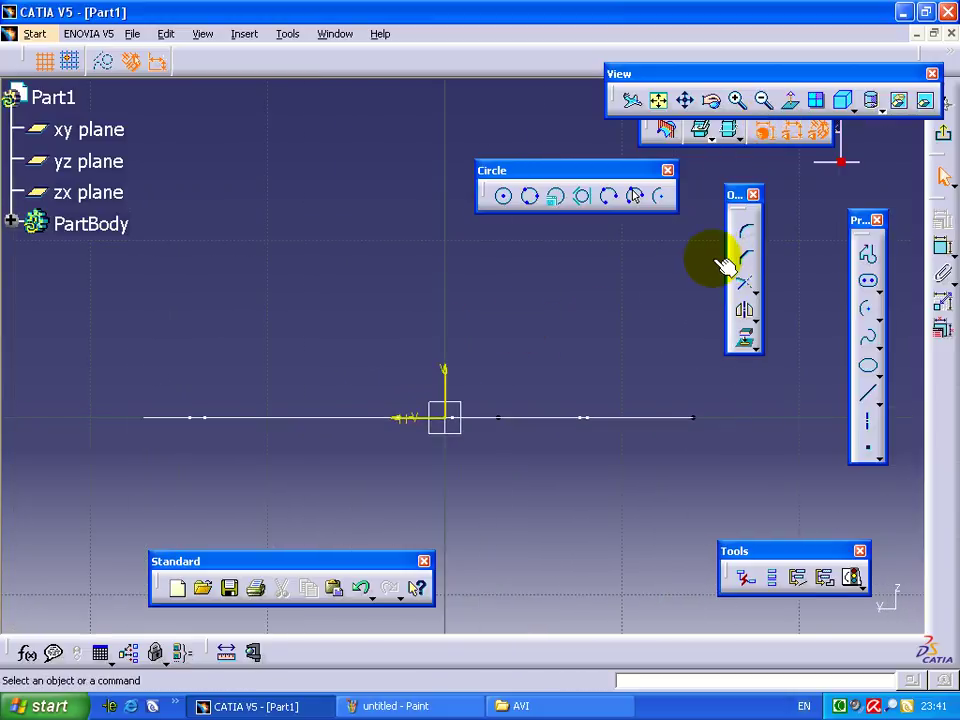
Draw a slanted line and dimension its upper end 8.397 above the horizontal axis
click(866, 392)
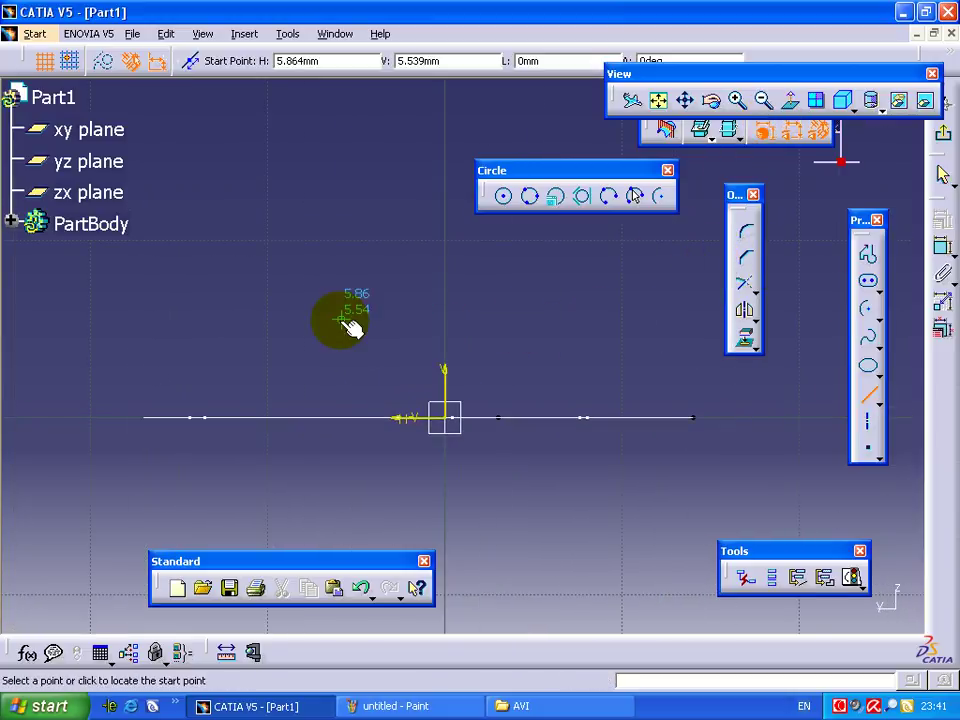
click(120, 415)
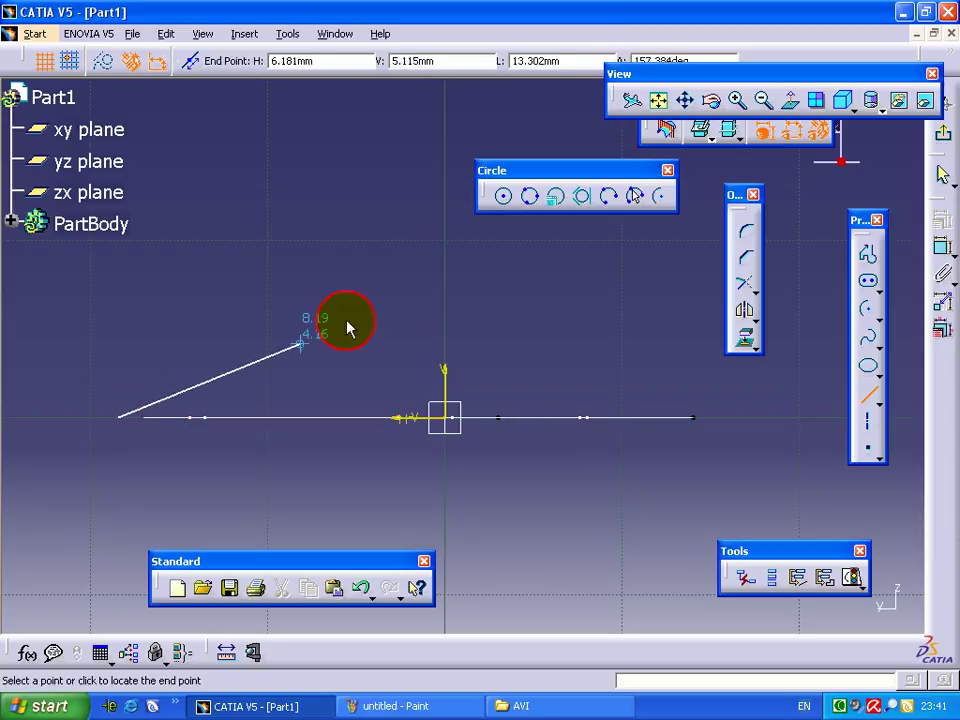
click(470, 268)
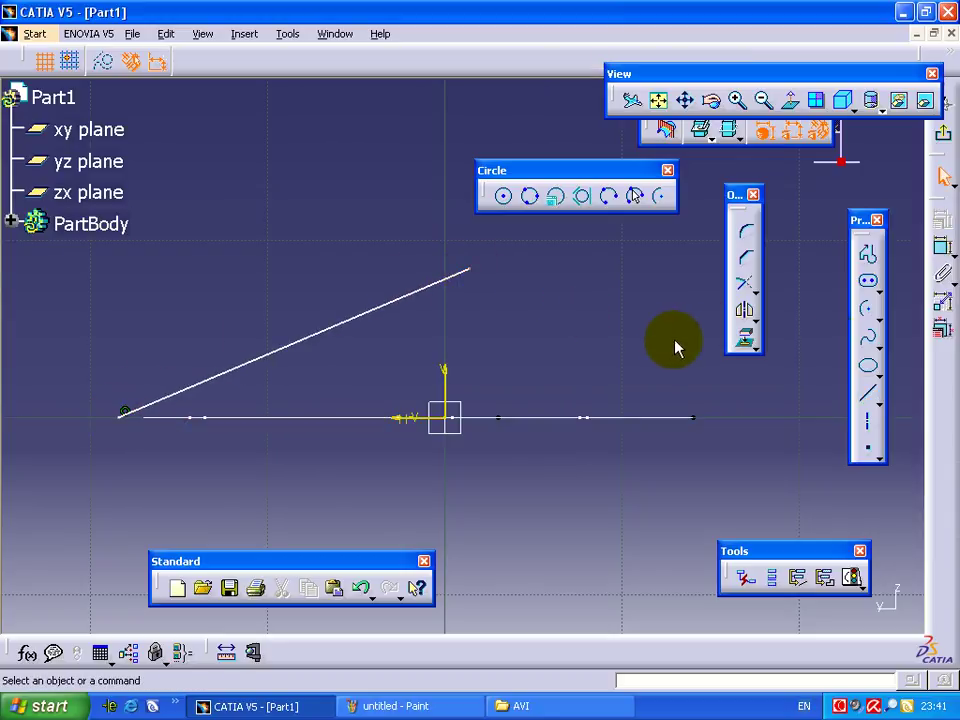
click(943, 248)
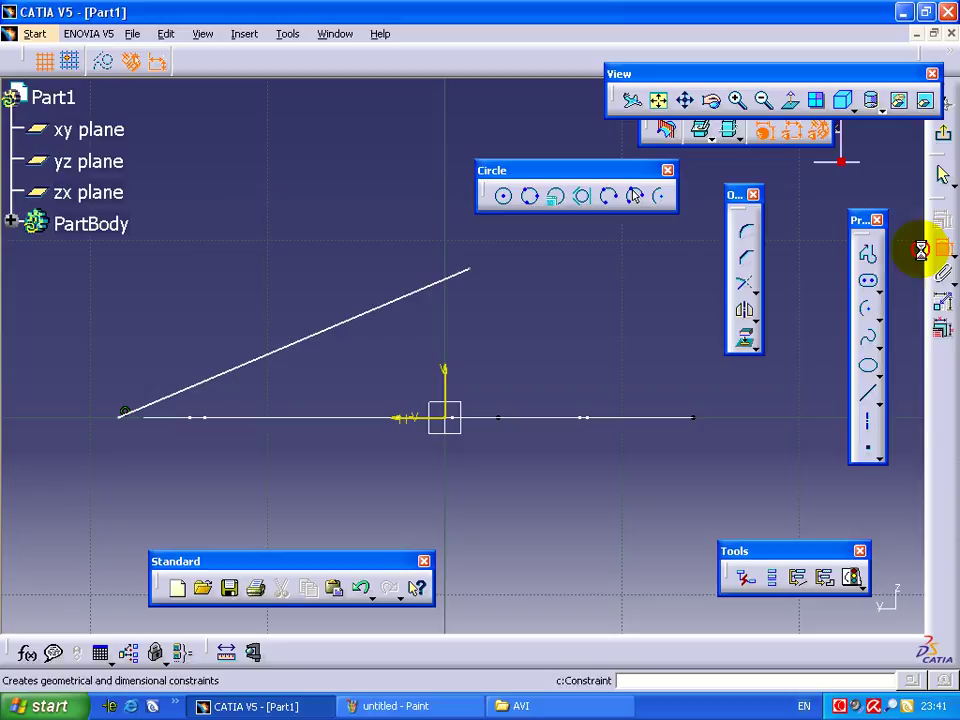
click(472, 270)
click(424, 422)
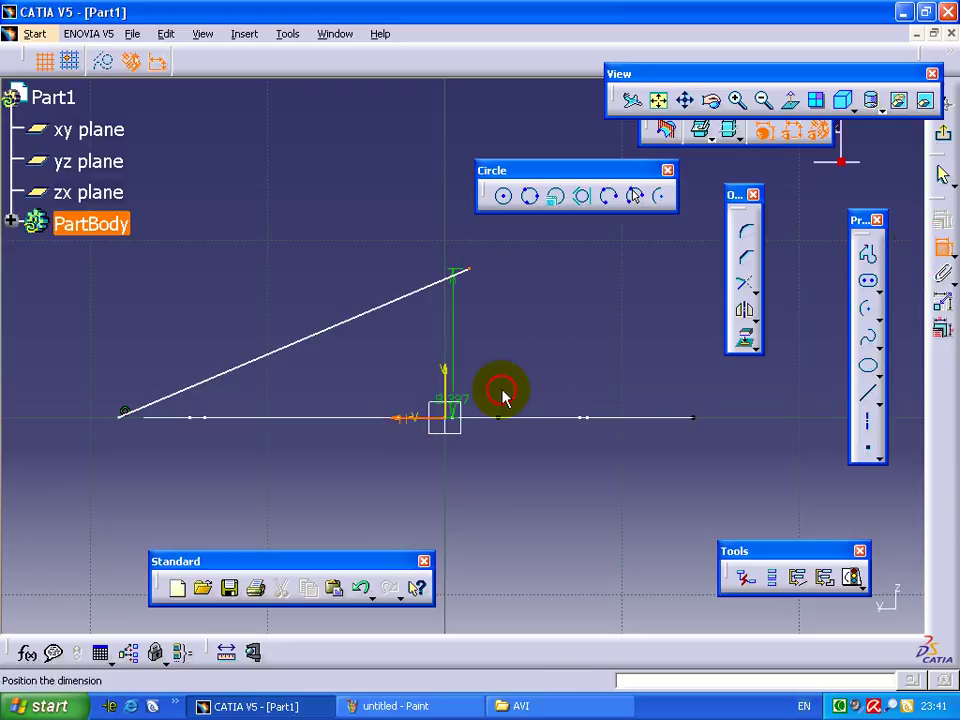
click(684, 370)
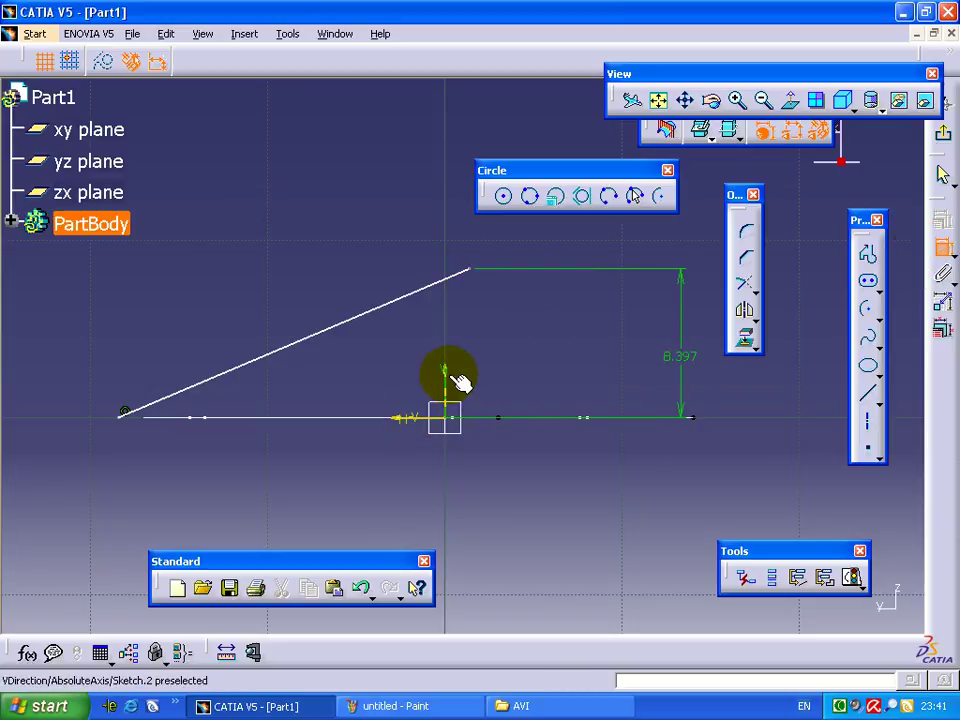
Add a horizontal offset dimension set to 11 and change the vertical one to 7.5
click(695, 421)
click(490, 272)
right_click(550, 246)
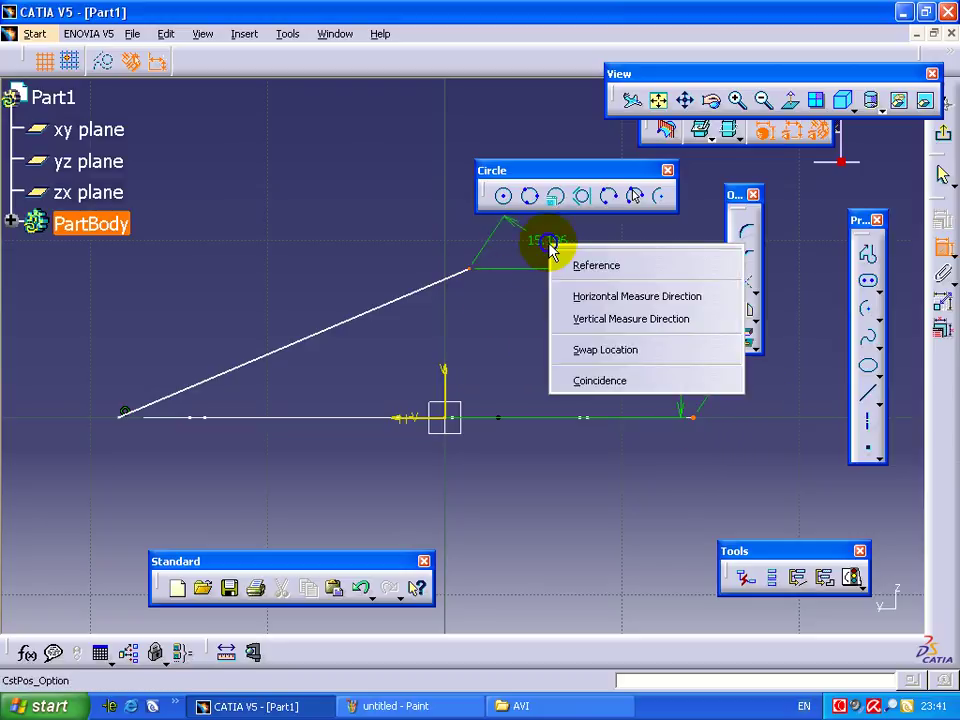
click(580, 313)
click(553, 310)
double_click(556, 313)
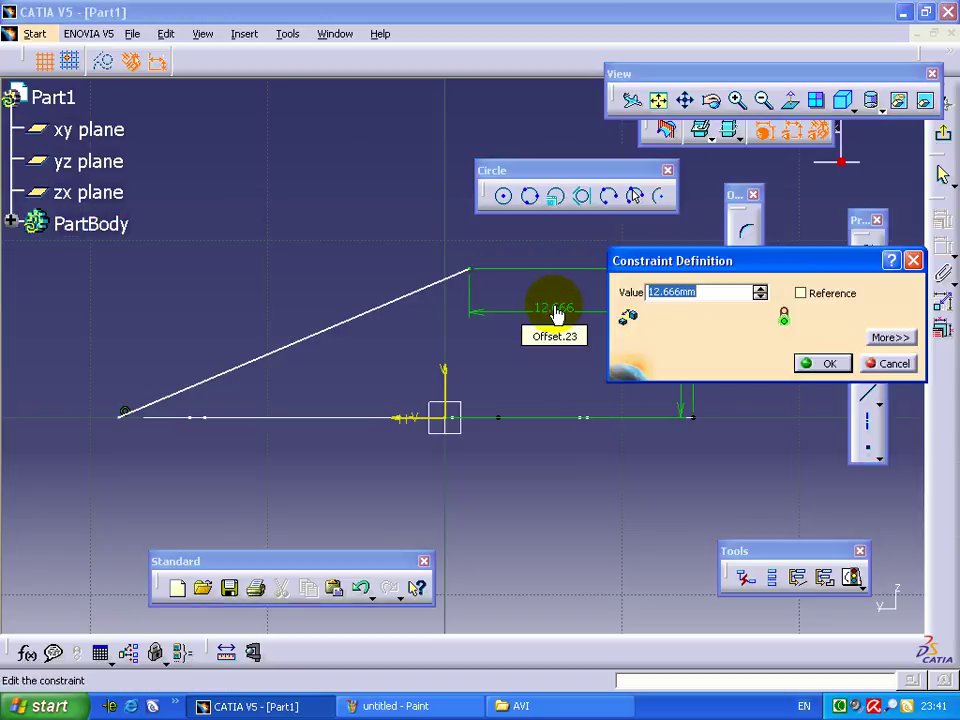
key(Return)
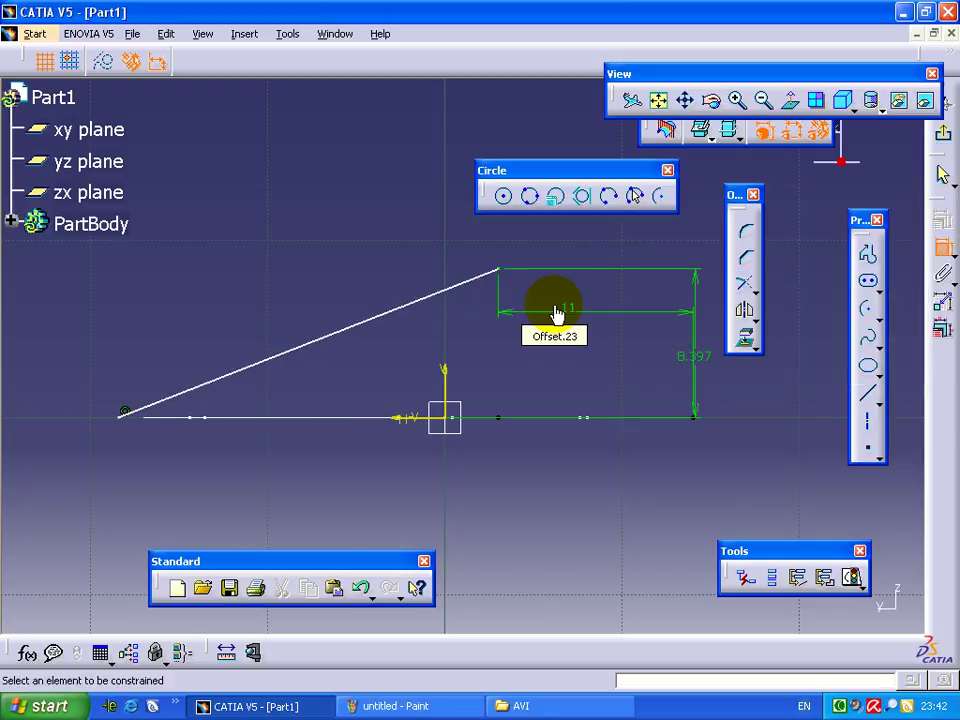
double_click(684, 365)
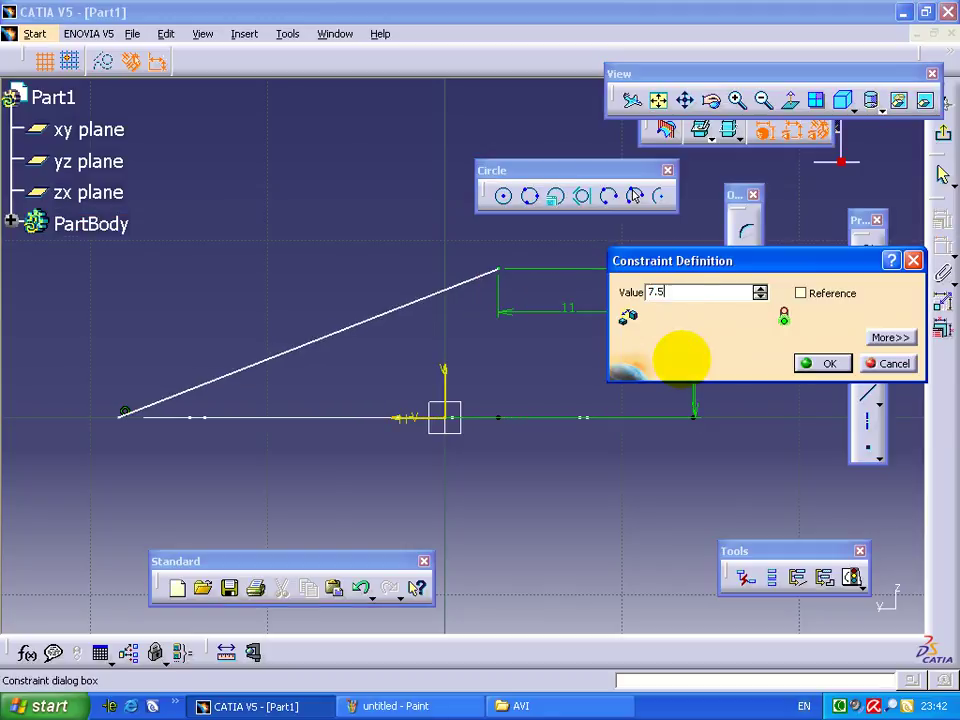
key(Return)
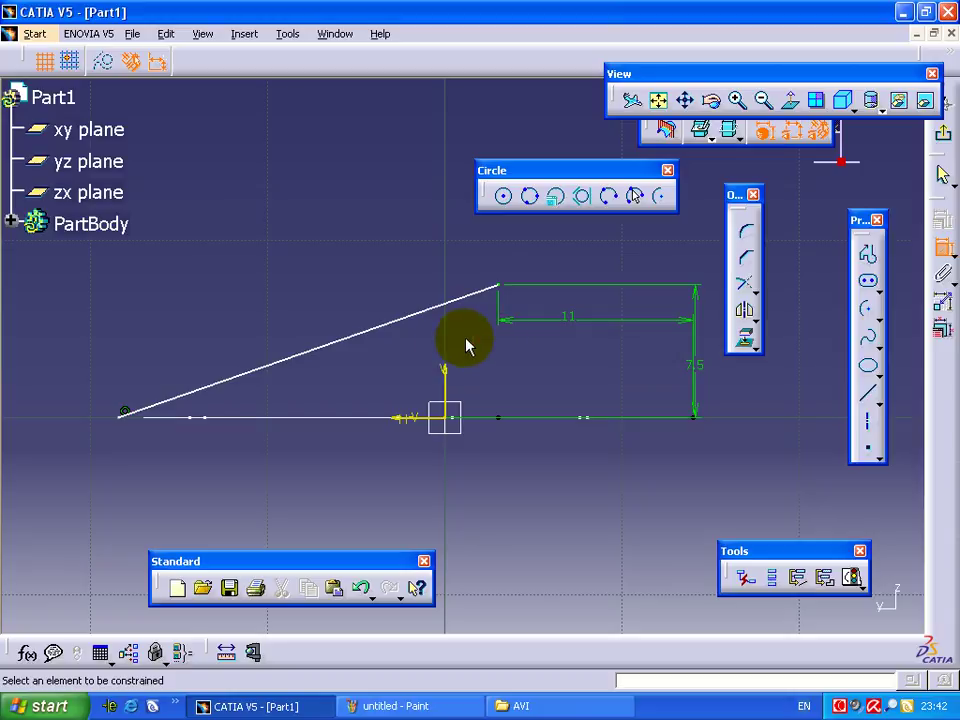
Dimension the overall width between the two end points as 31
click(944, 253)
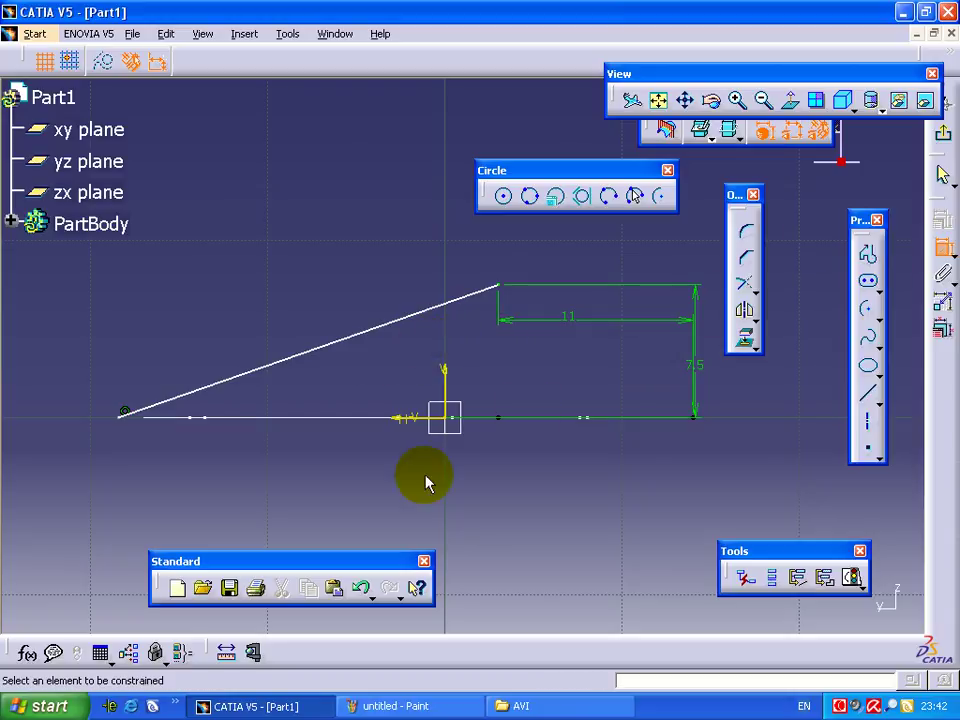
click(697, 419)
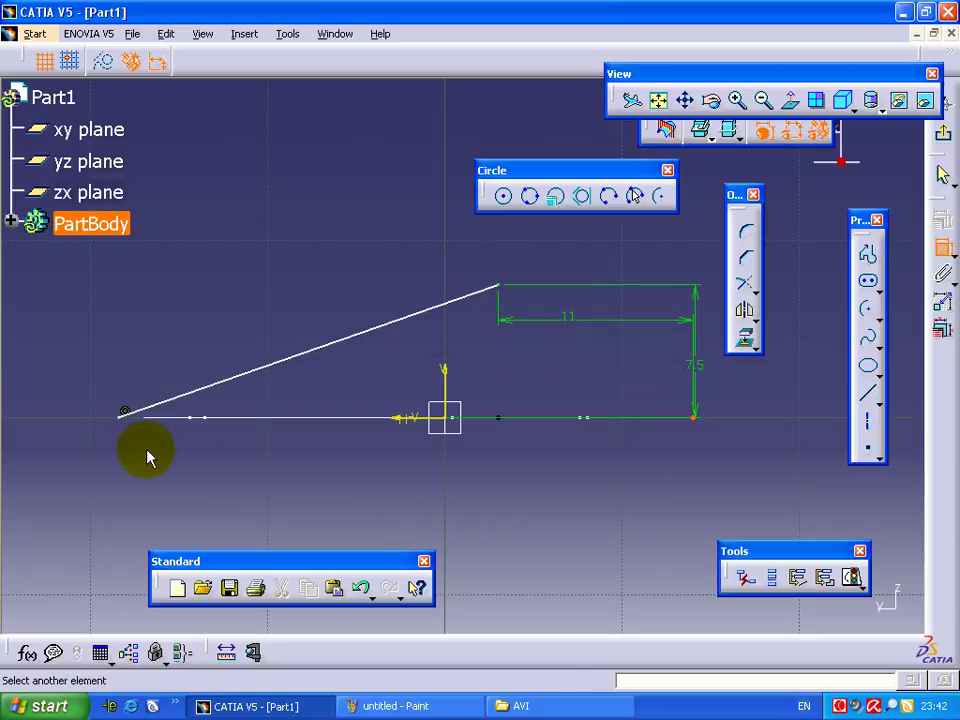
click(123, 418)
click(285, 480)
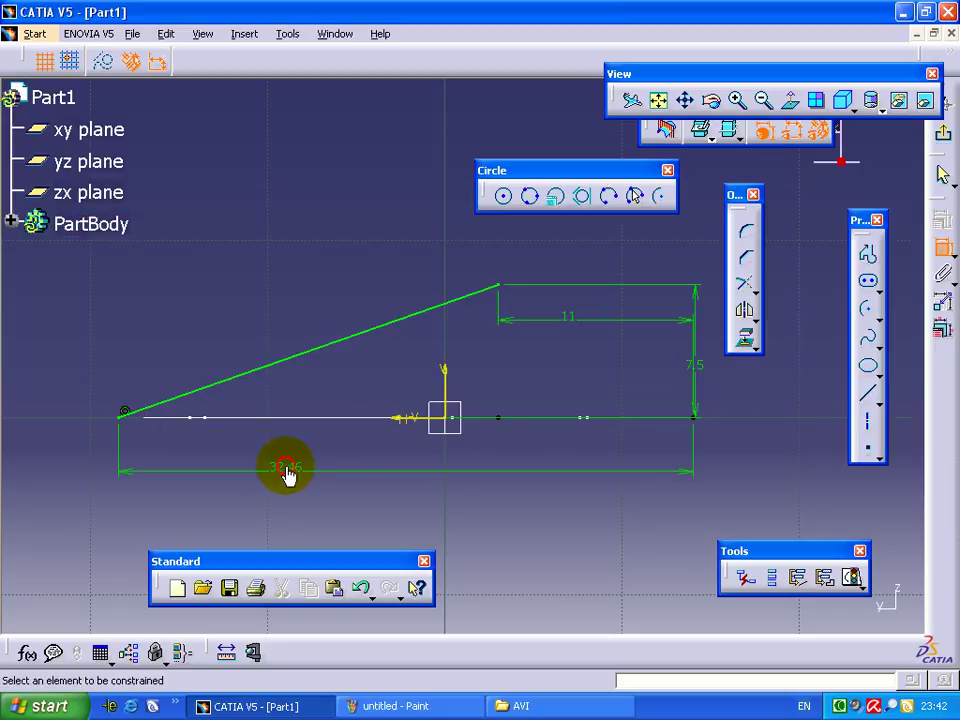
double_click(287, 470)
text(1)
key(Return)
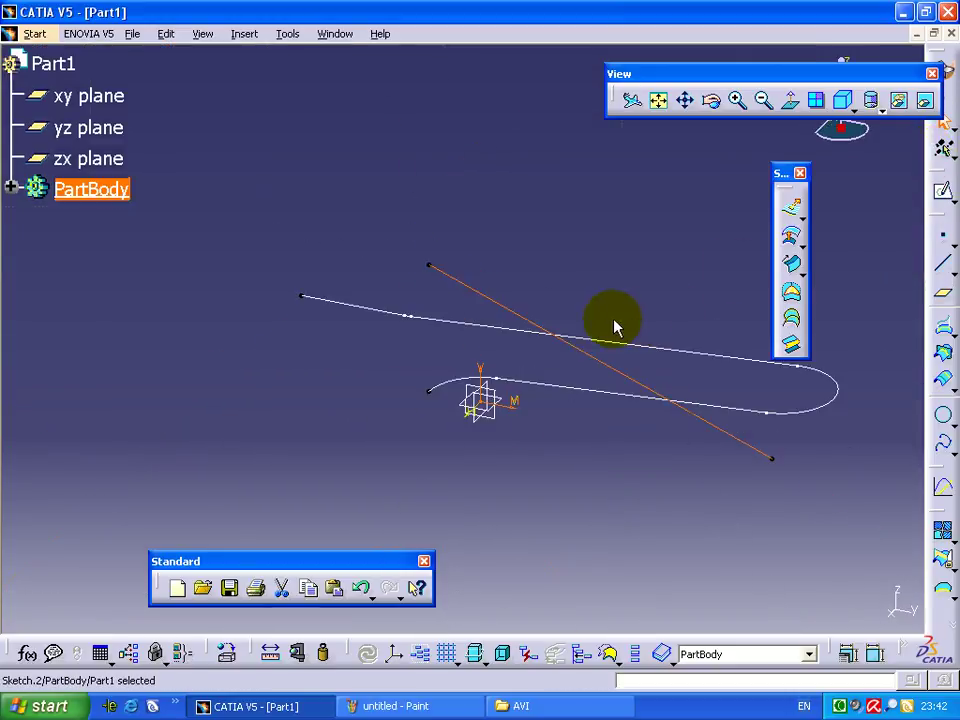
Combine Sketch.1 and Sketch.2 into a 3D curve and hide the straight sketch line
click(246, 35)
mouse_move(275, 239)
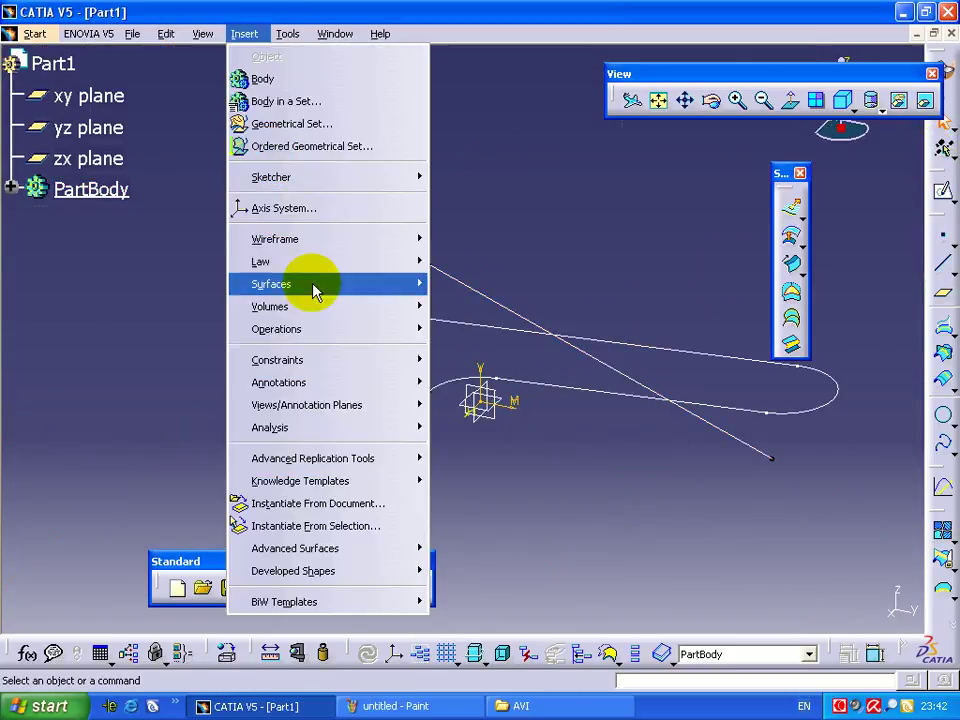
click(487, 403)
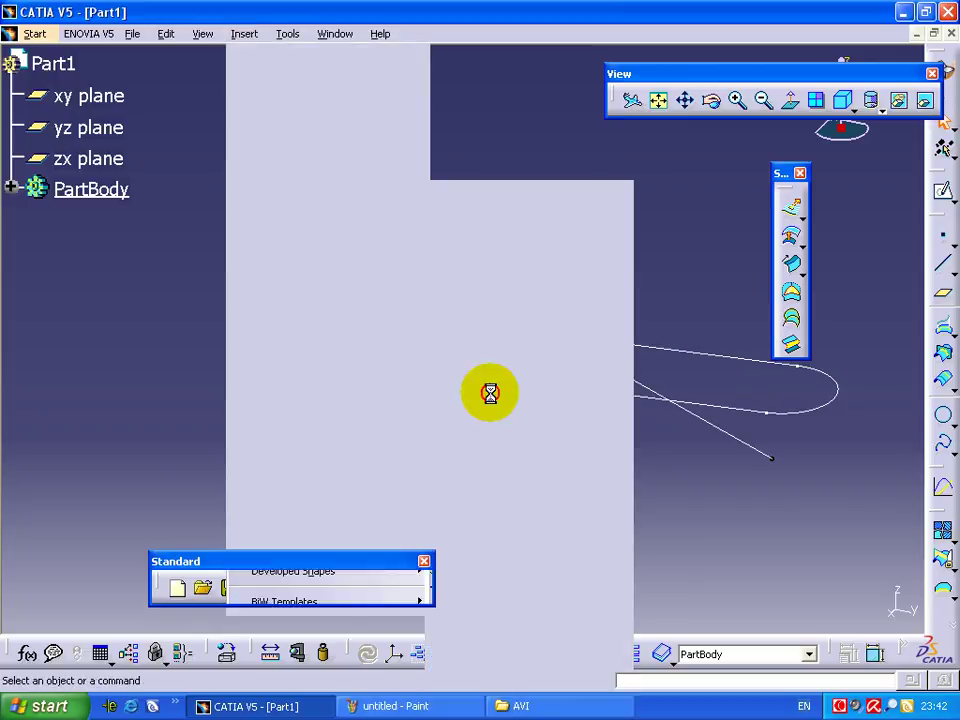
click(679, 355)
click(652, 389)
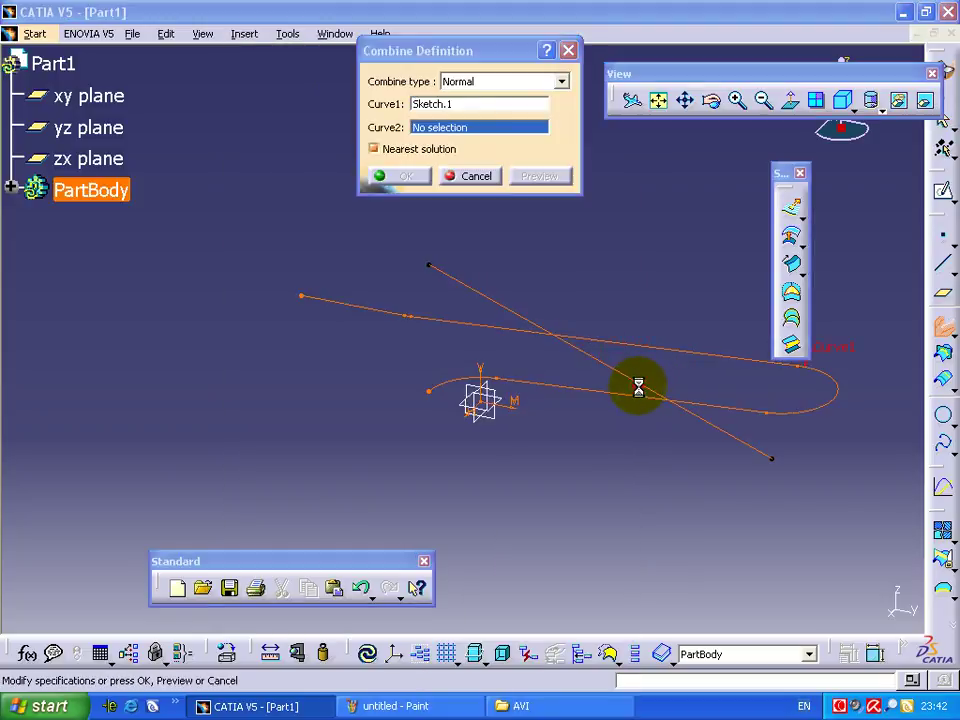
click(406, 176)
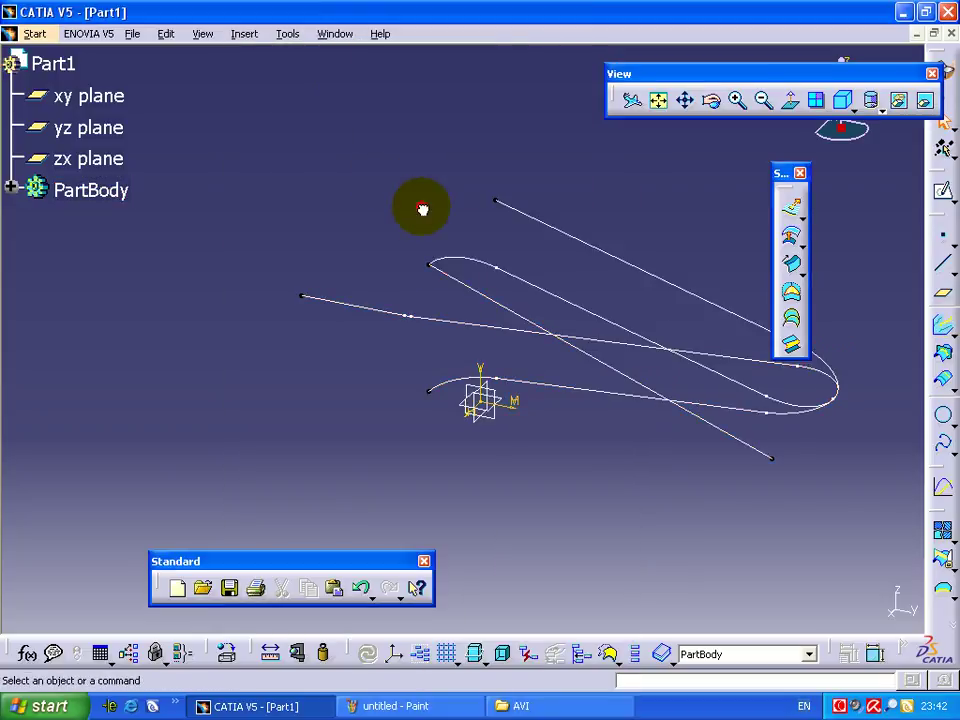
click(476, 291)
right_click(474, 290)
click(486, 346)
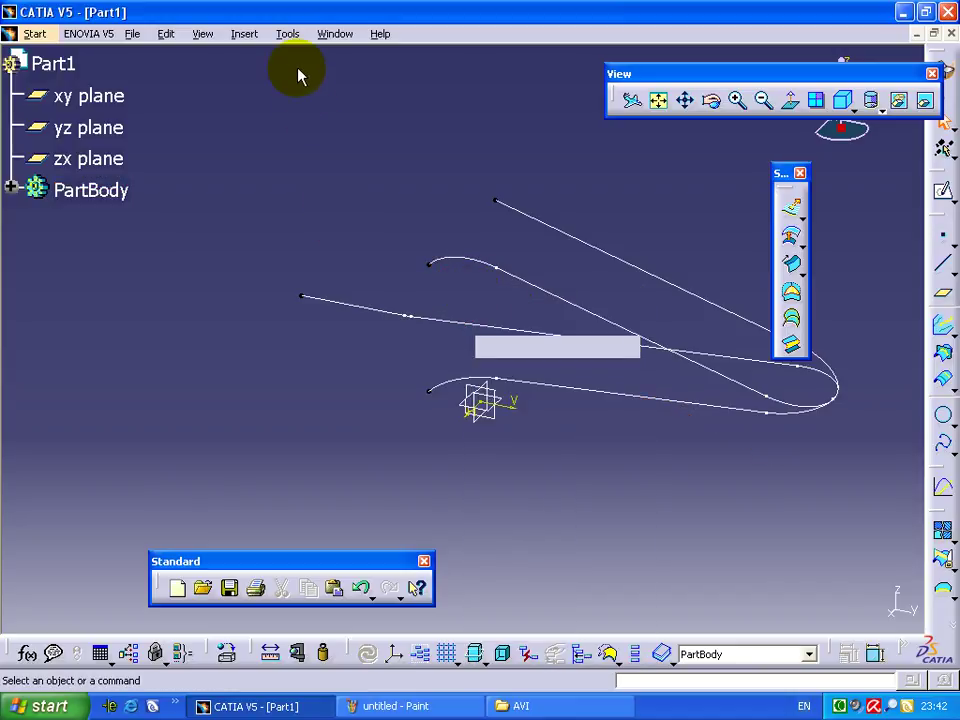
Trim Combine.1 against Sketch.1 into one continuous curve
click(244, 34)
mouse_move(276, 329)
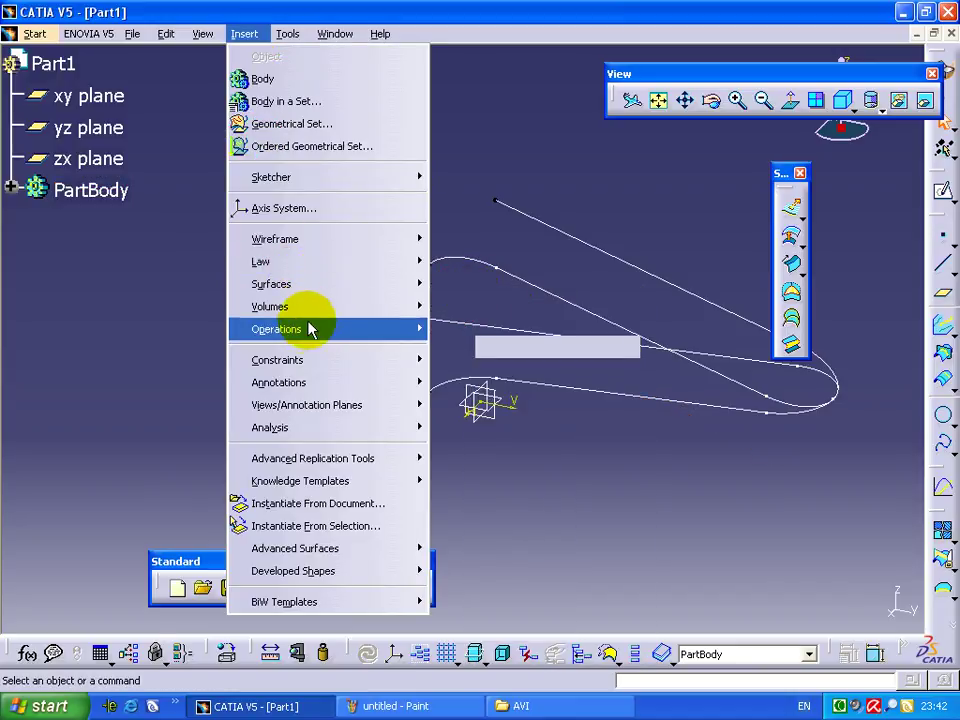
click(470, 290)
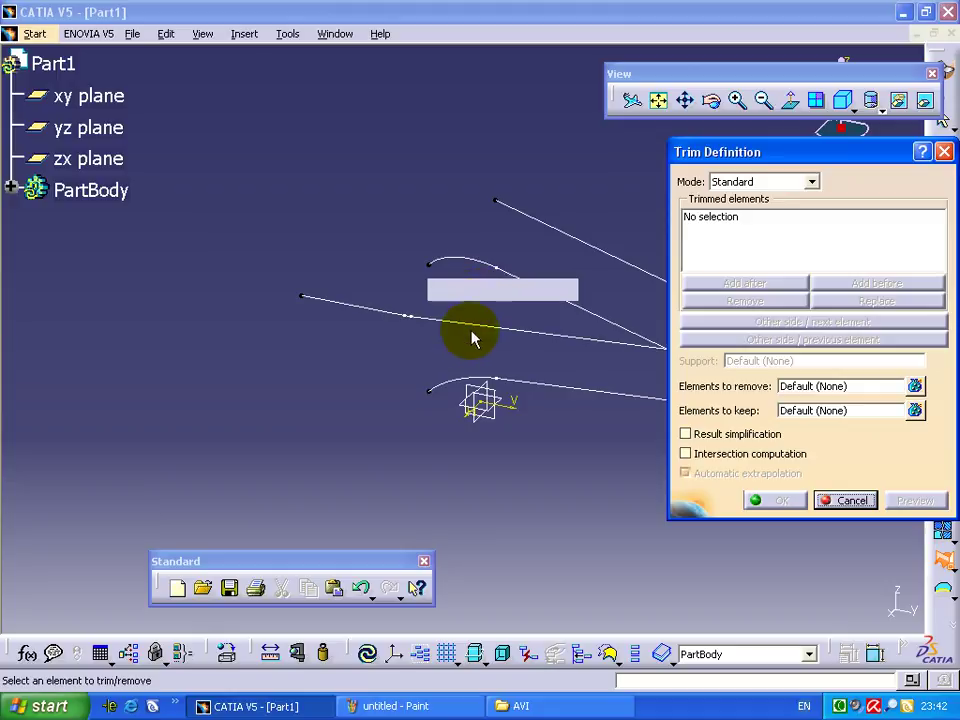
click(451, 296)
click(447, 322)
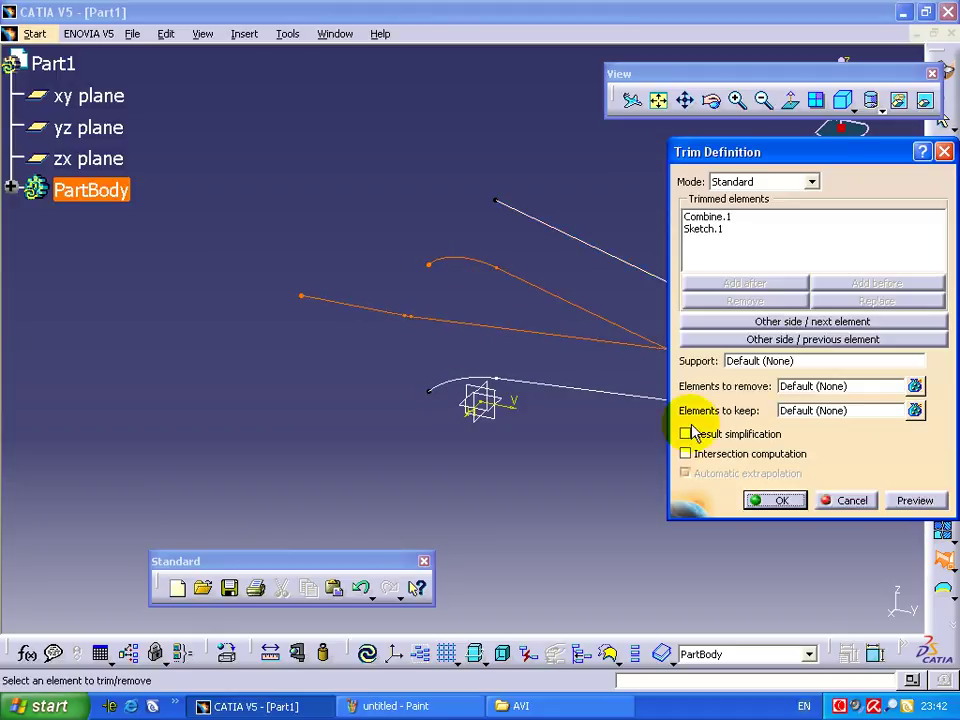
click(785, 500)
middle_drag(656, 459, 597, 402)
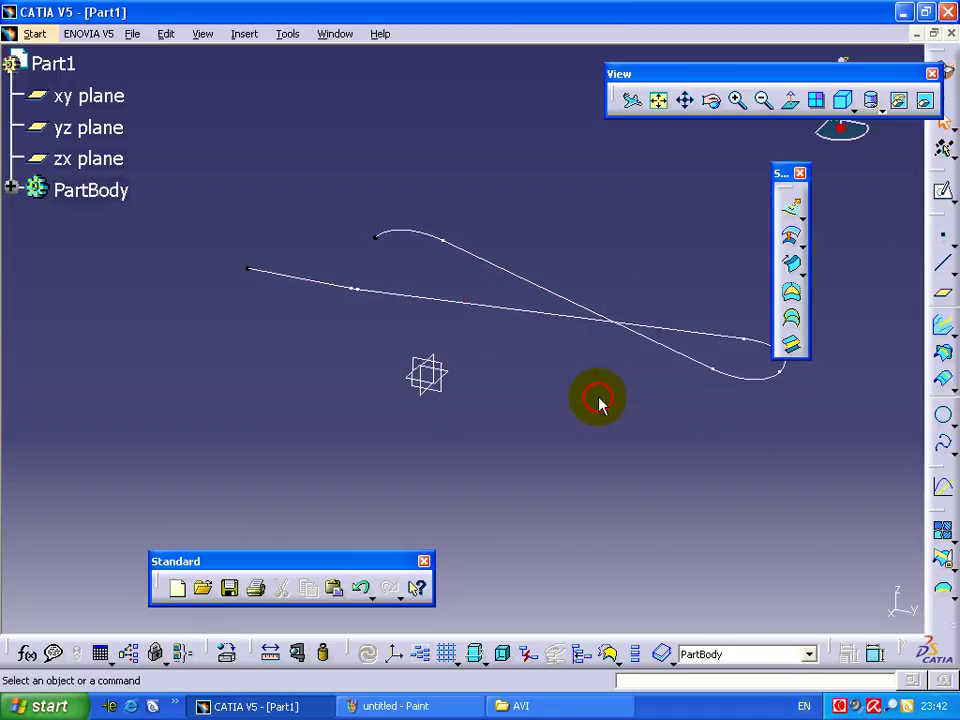
click(255, 38)
mouse_move(276, 329)
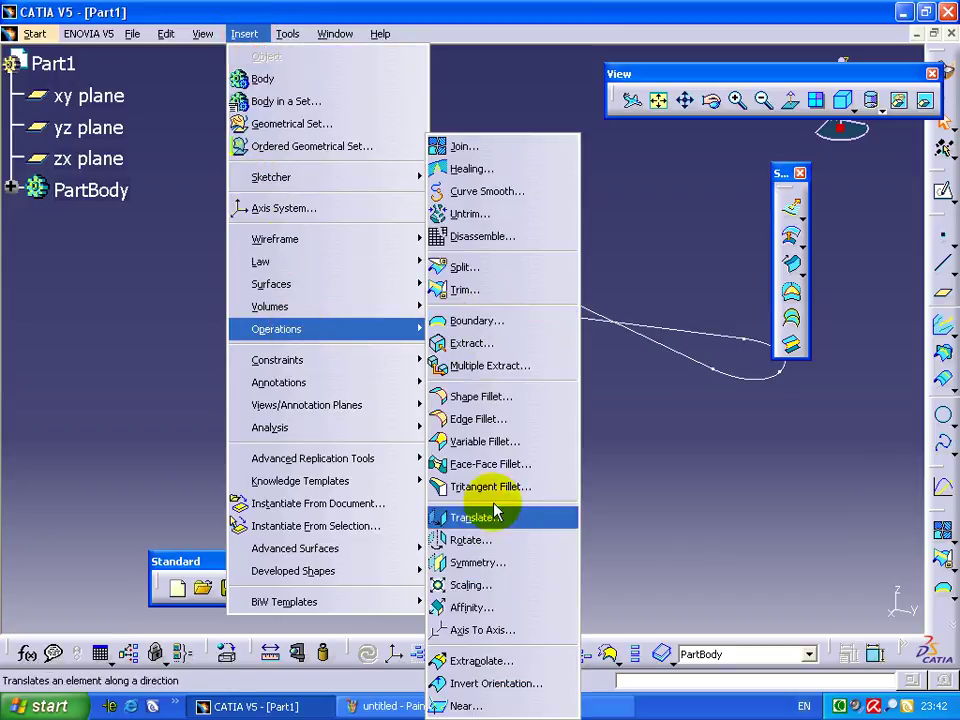
Mirror Trim.1 across the yz plane to create Symmetry.1
click(487, 560)
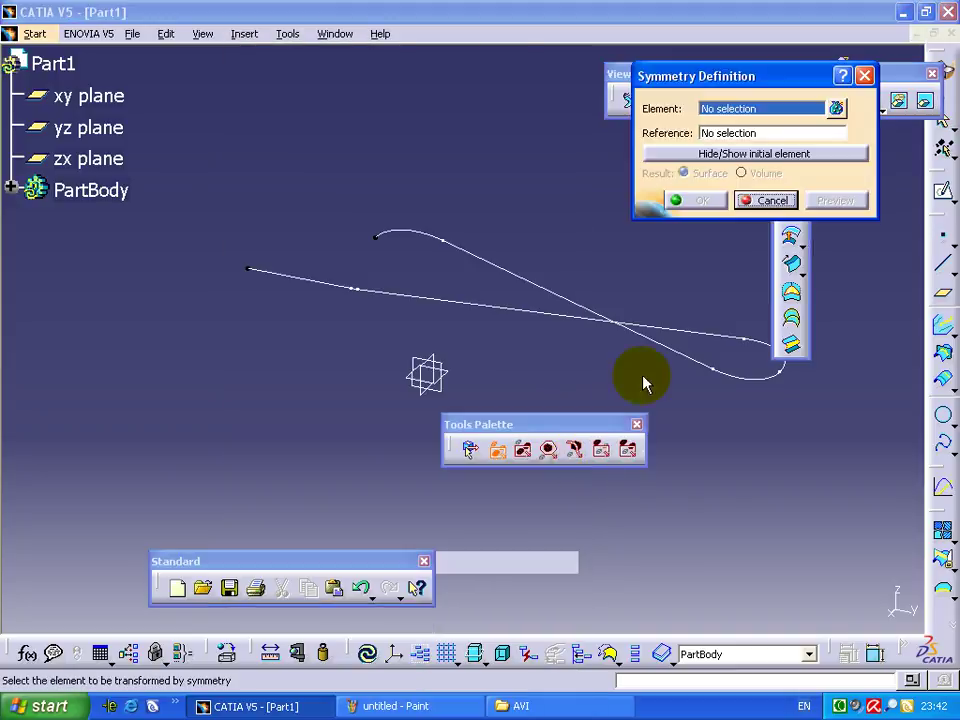
click(647, 336)
click(445, 367)
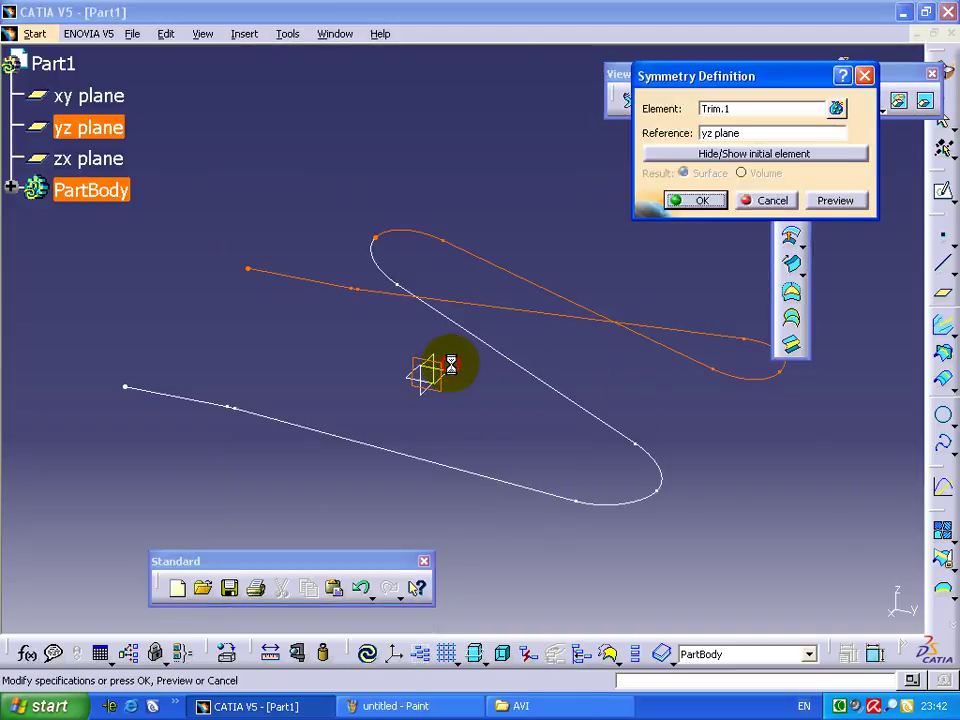
click(690, 200)
Join Trim.1 and Symmetry.1 into a single continuous curve
click(244, 33)
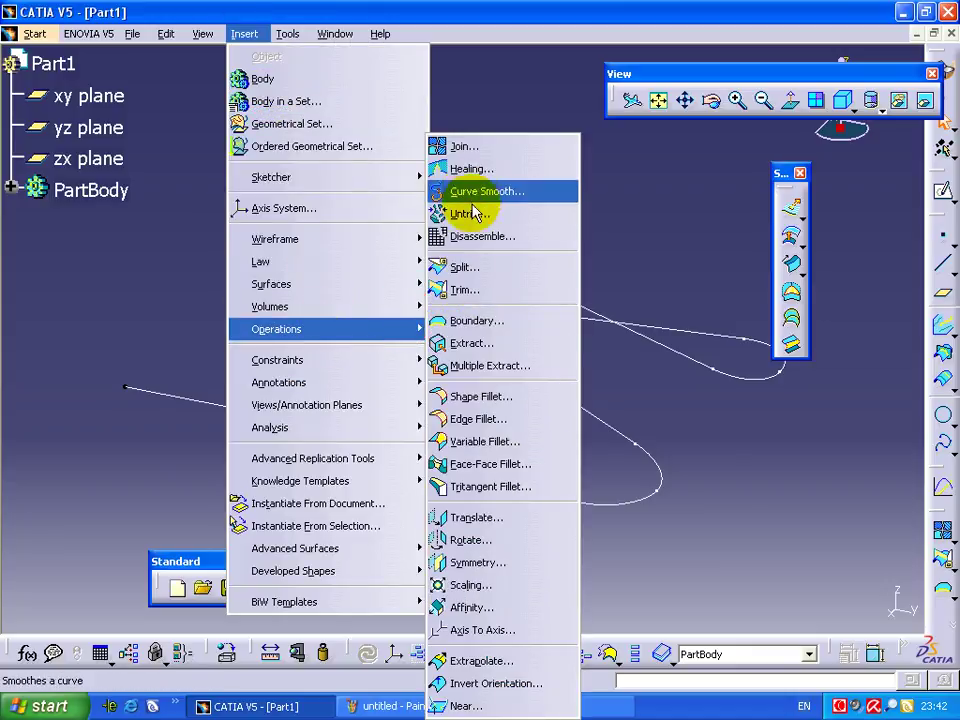
click(466, 146)
click(455, 250)
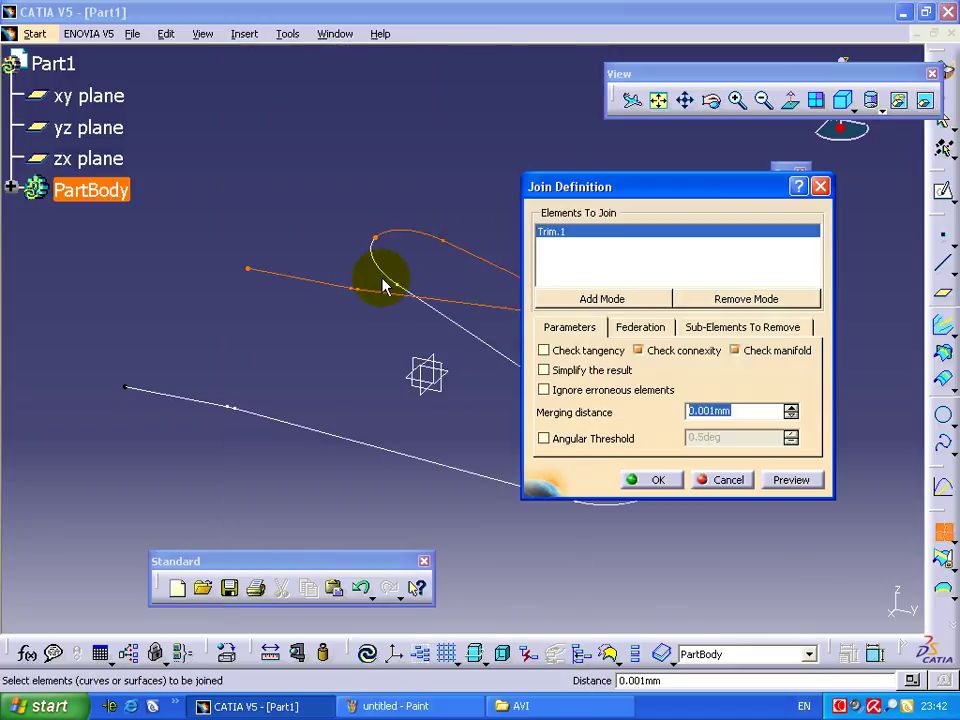
click(470, 328)
click(640, 482)
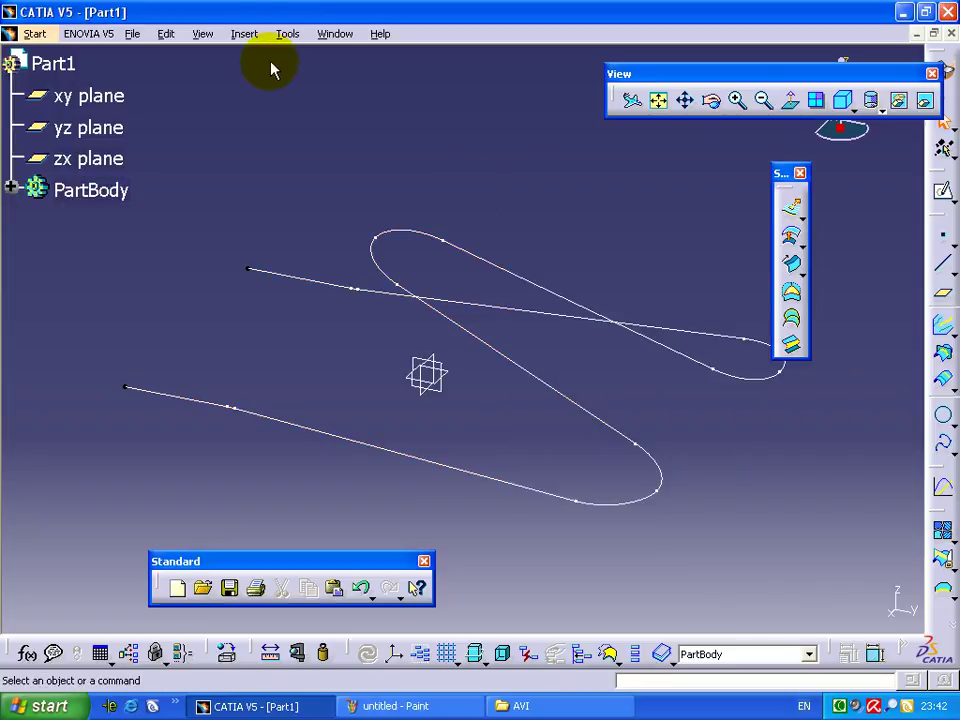
click(244, 34)
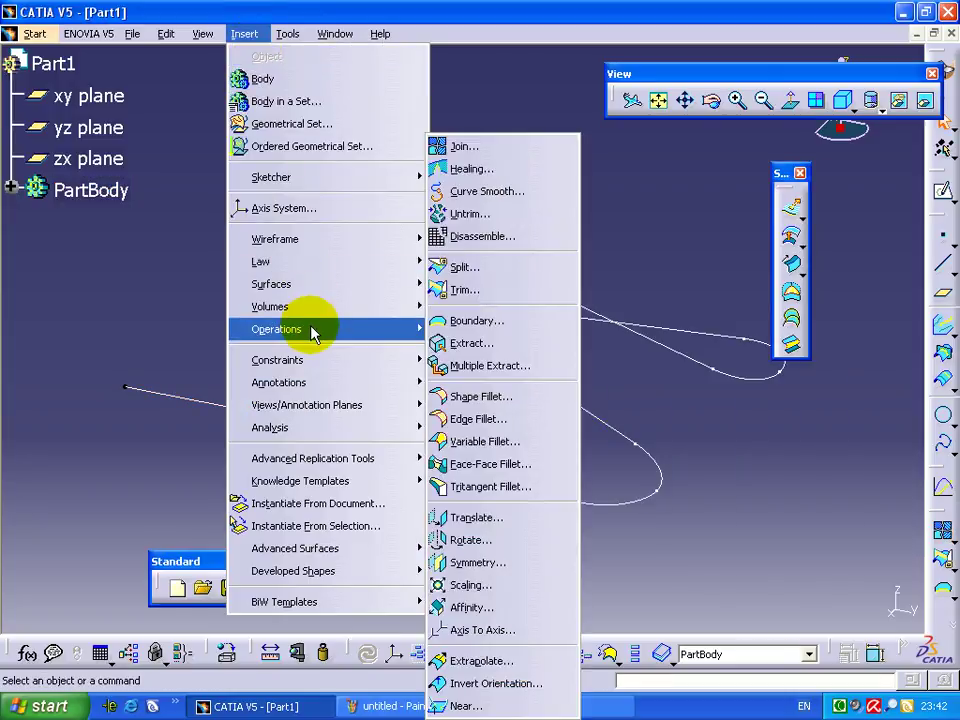
Sweep a center-and-radius circle of radius 1 along Join.1 to form the tube
click(484, 436)
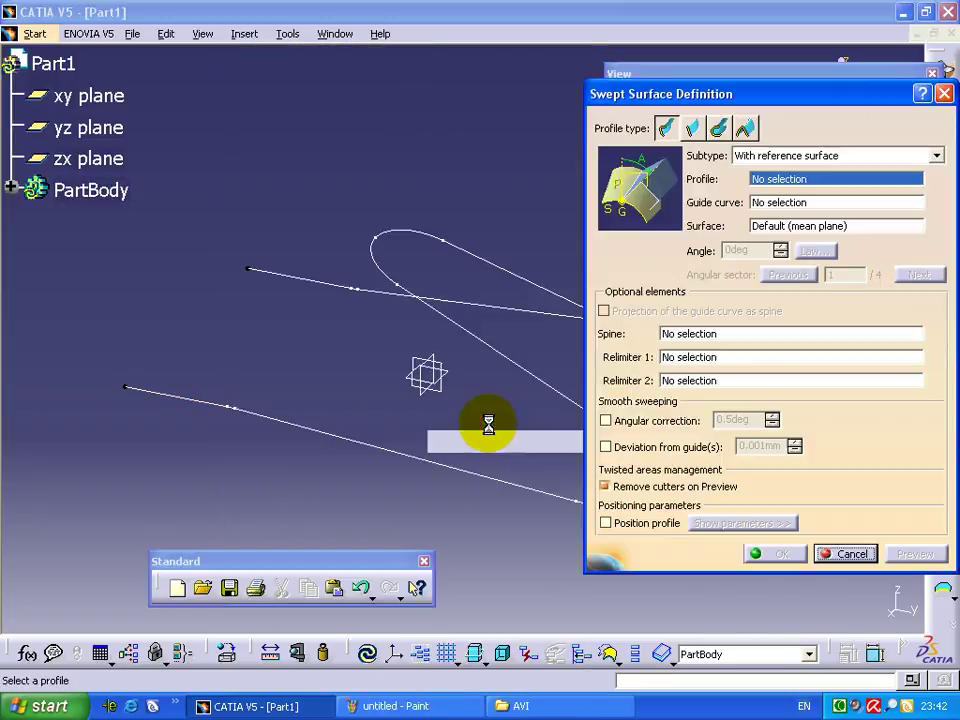
click(718, 128)
click(785, 155)
click(787, 210)
text(1)
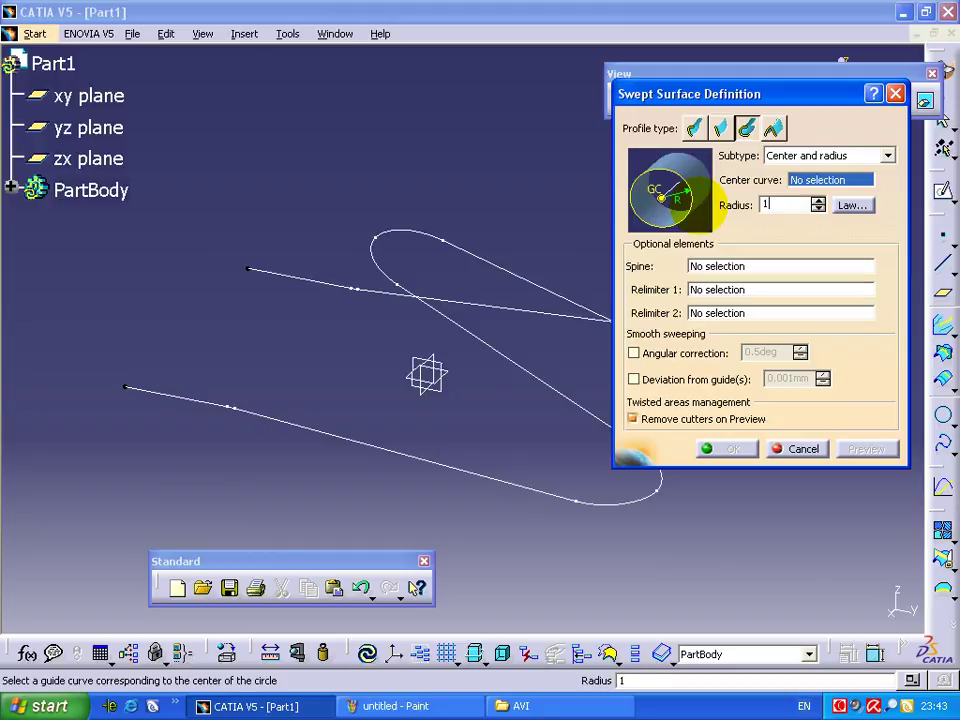
click(463, 237)
click(720, 449)
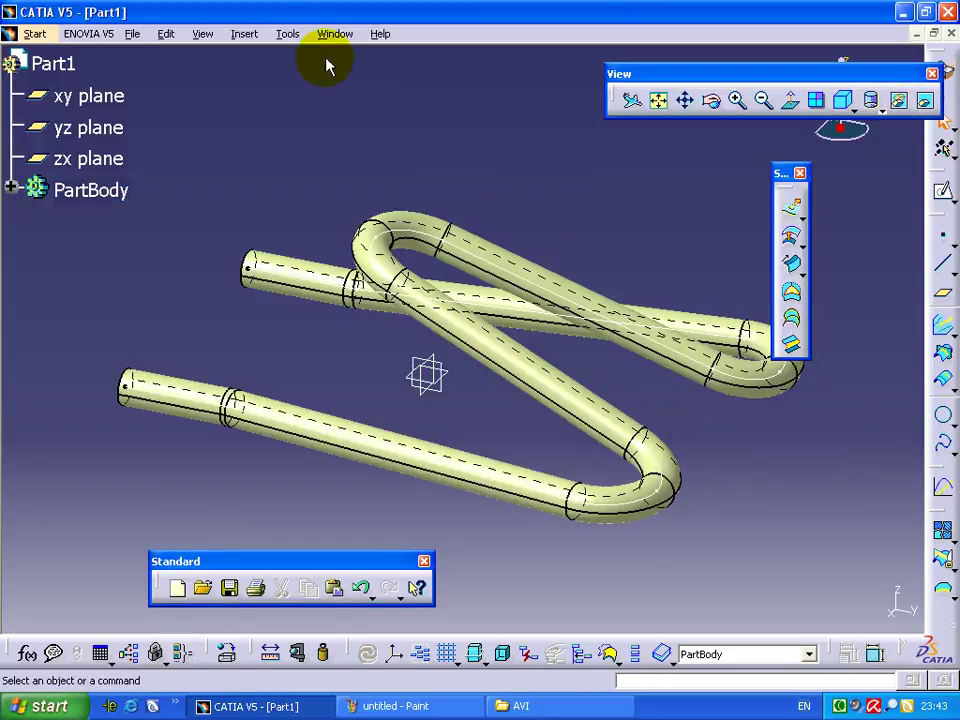
click(244, 33)
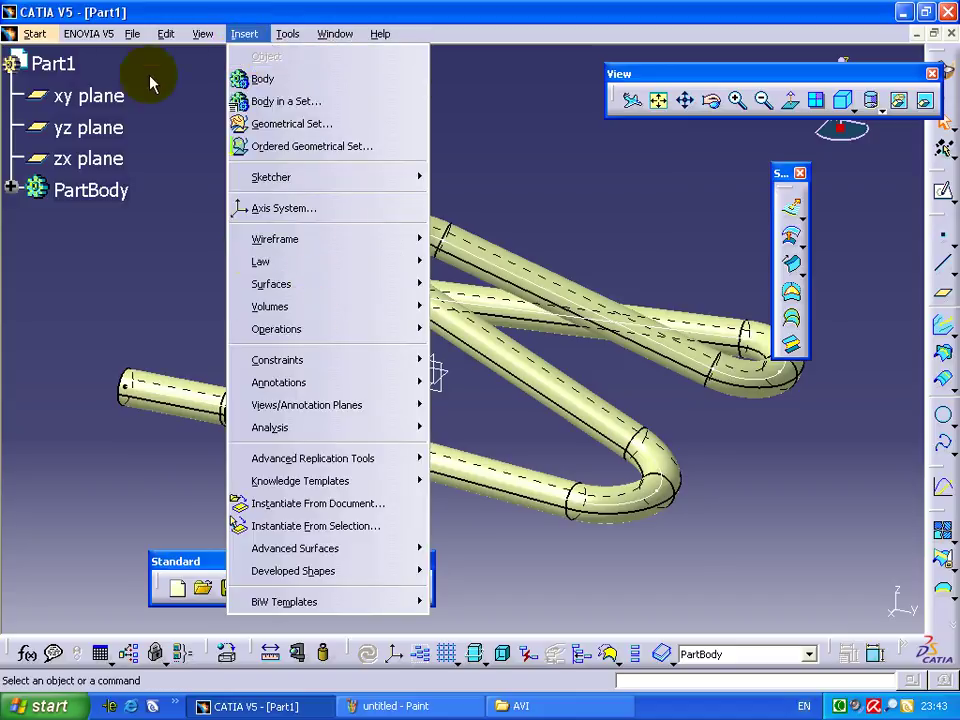